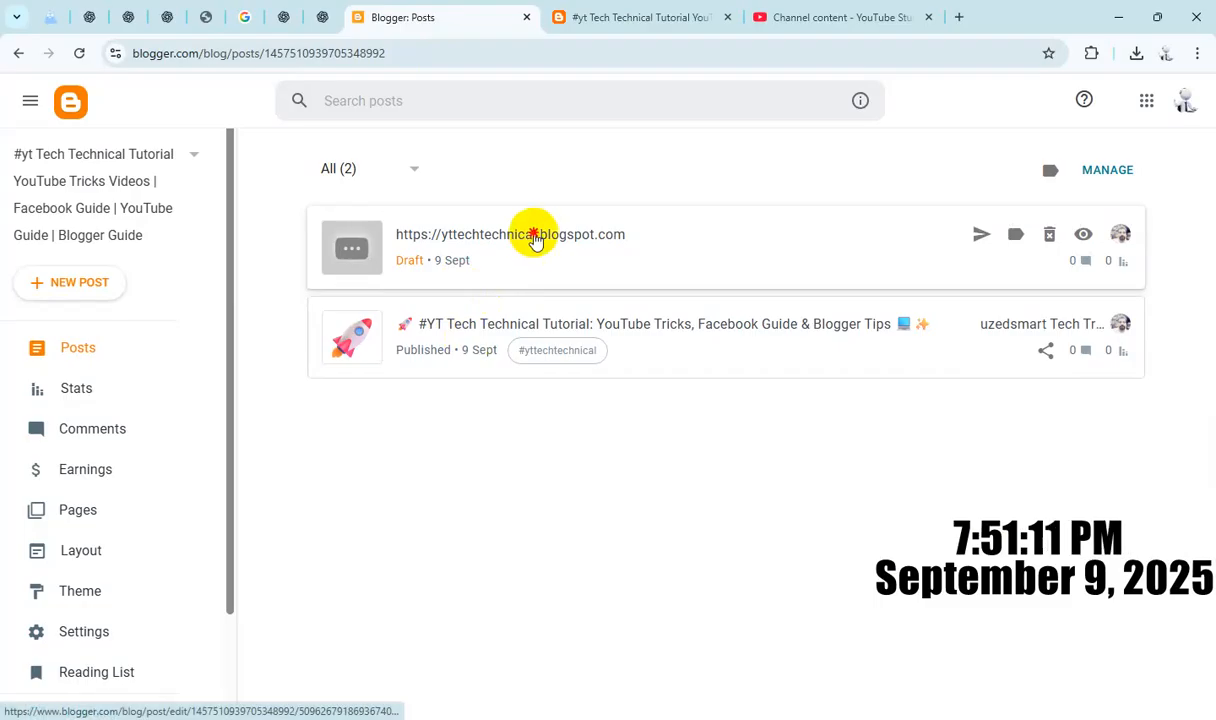
# Open the draft post and replace its title with "How To Install PageMaker 7.0 on Windows 11 | Step-by-Step Guide 2025 💻 📄"
pyautogui.click(535, 234)
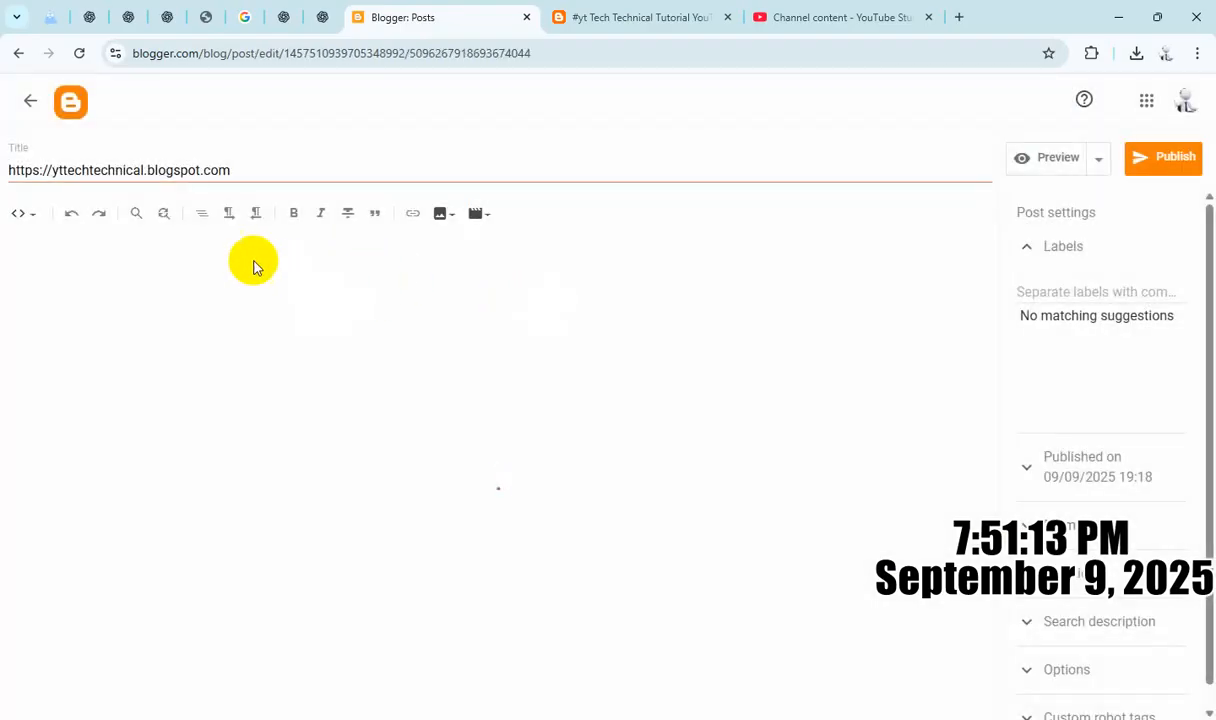
pyautogui.tripleClick(259, 170)
pyautogui.write('How To Install PageMaker 7.0 on Windows 11 | Step-by-Step Guide 2025 💻 📄')
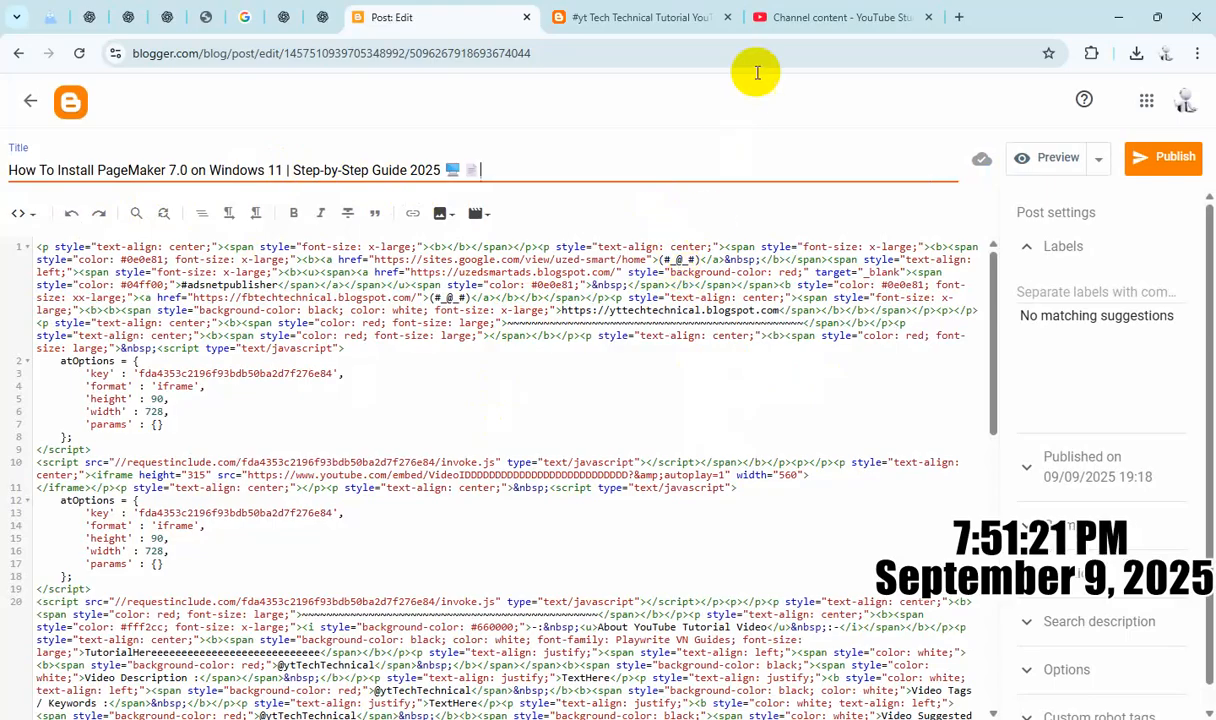
# Switch to YouTube Studio and copy the link of the video "How To Install PageMaker 7.0"
pyautogui.click(775, 17)
pyautogui.click(945, 190)
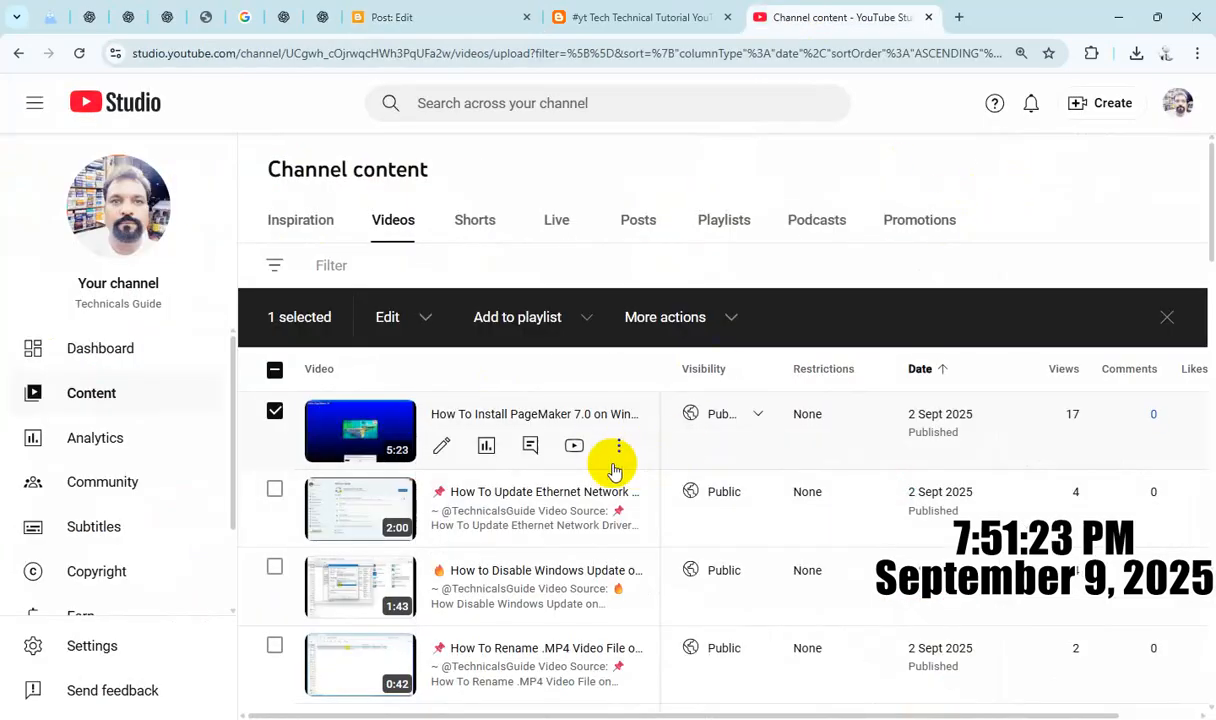
pyautogui.click(617, 452)
pyautogui.click(545, 484)
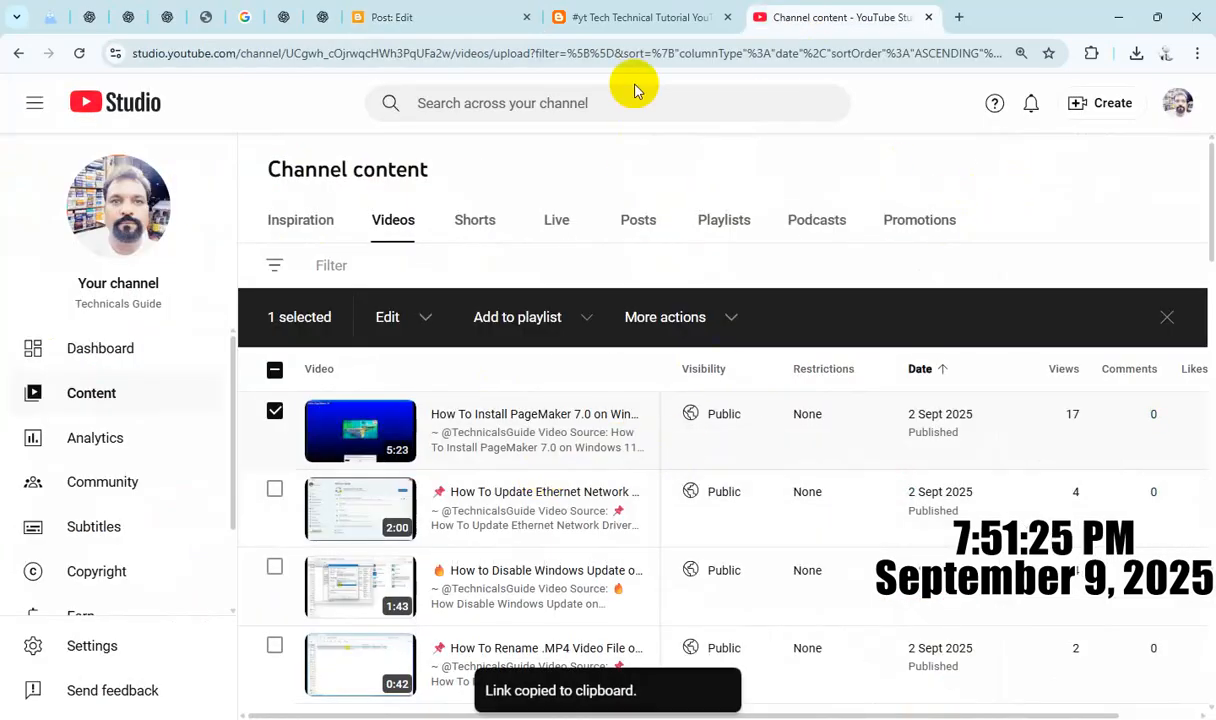
# Back in the Blogger post, append the copied video link to the title and cut the video ID mb1OTXTvyko out of it
pyautogui.click(442, 16)
pyautogui.hotkey('ctrl', 'v')
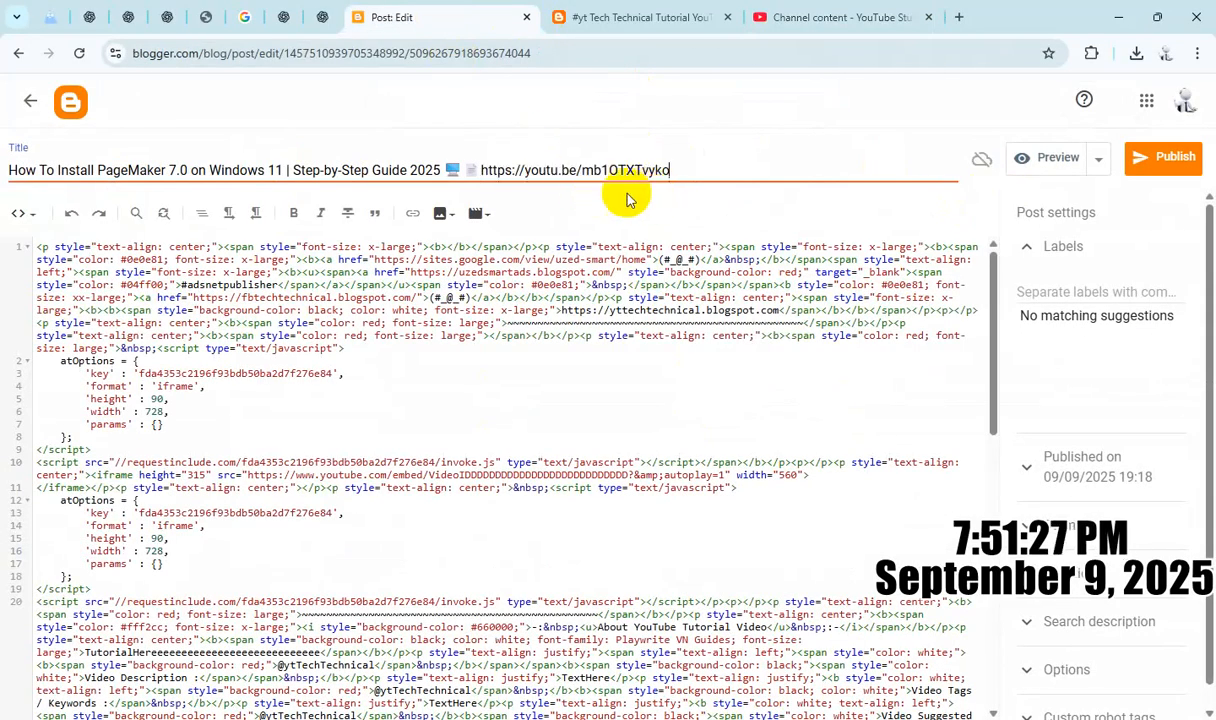
pyautogui.doubleClick(607, 170)
pyautogui.press('BackSpace')
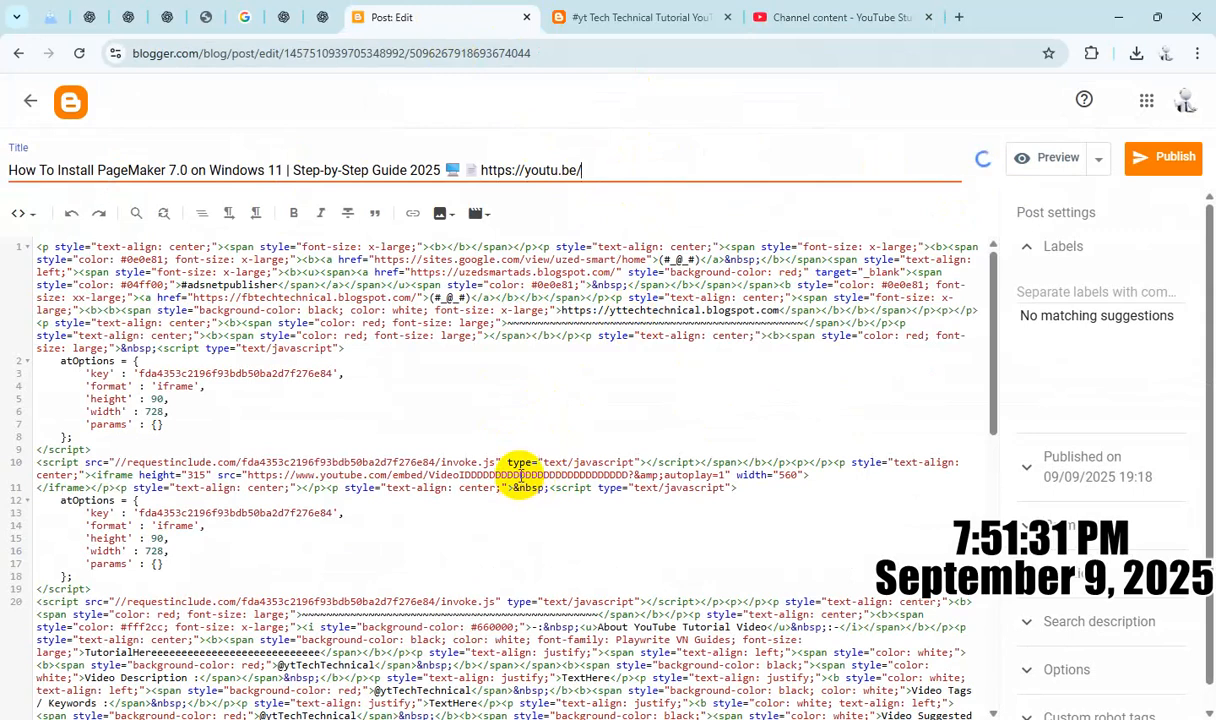
# Replace the placeholder video IDs in the iframe embed and in the WATCHING YOUTUBE TUTORIAL VIDEO link with mb1OTXTvyko
pyautogui.doubleClick(521, 476)
pyautogui.hotkey('ctrl', 'v')
pyautogui.scroll(-1, 651, 441)
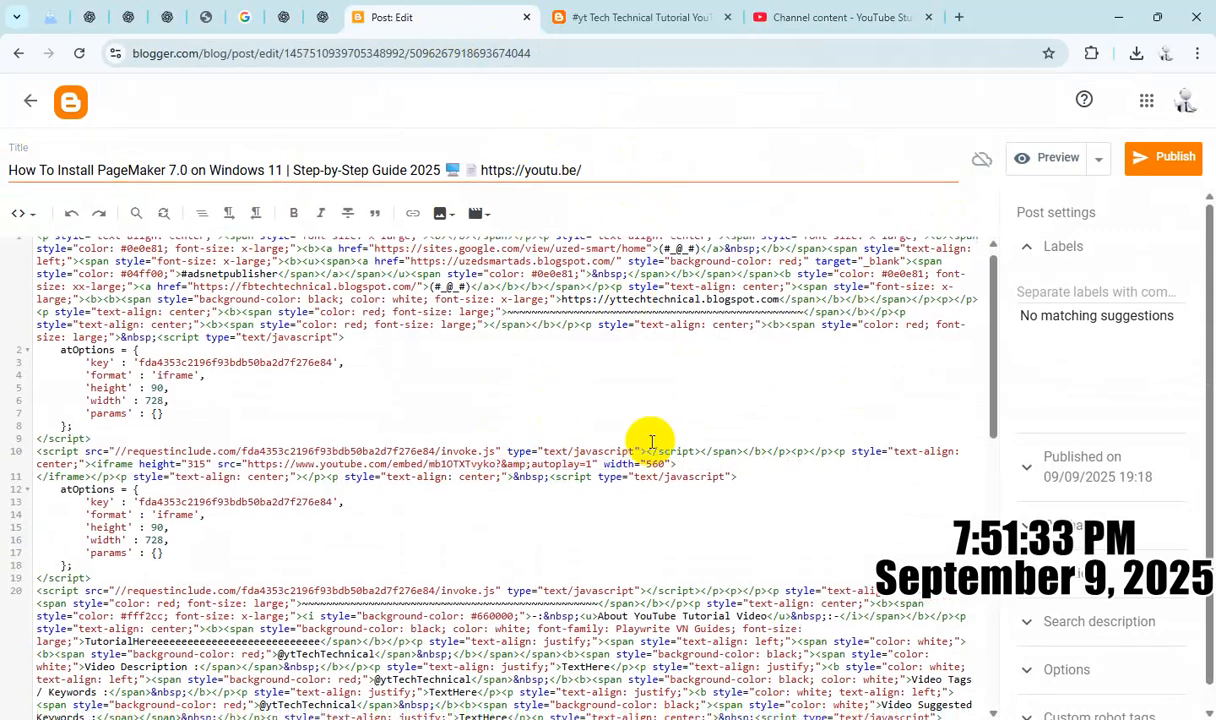
pyautogui.scroll(-5, 651, 441)
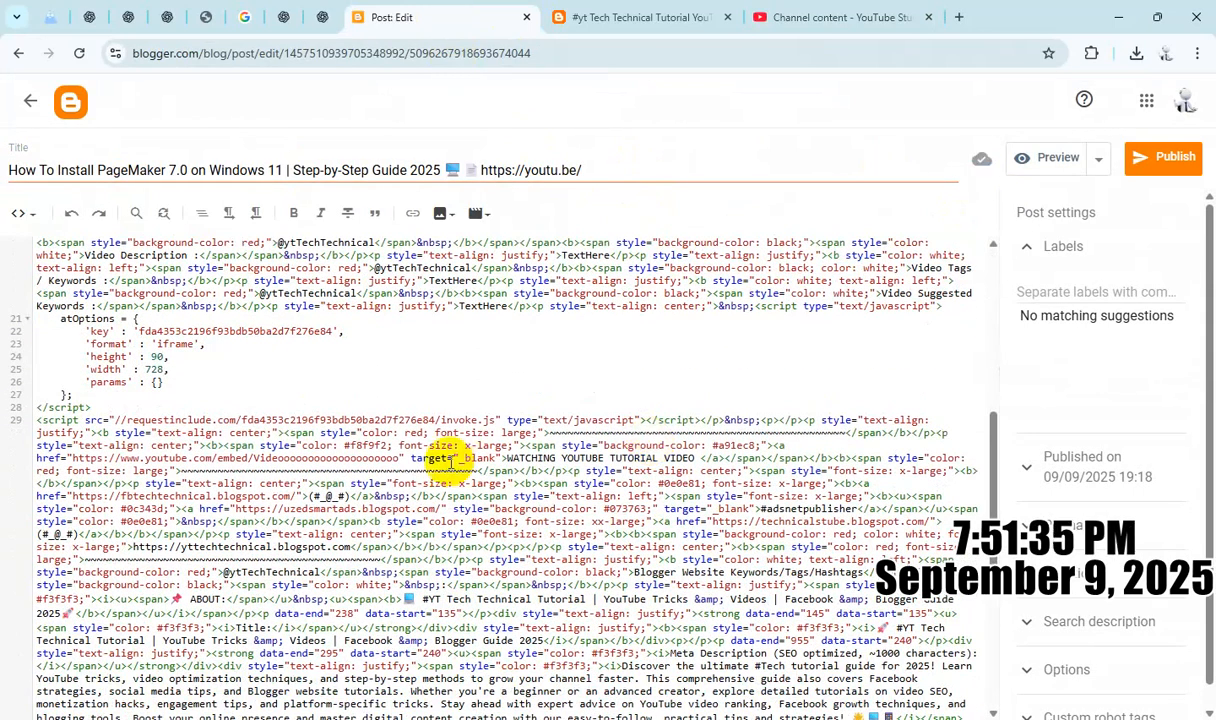
pyautogui.hotkey('ctrl', 'v')
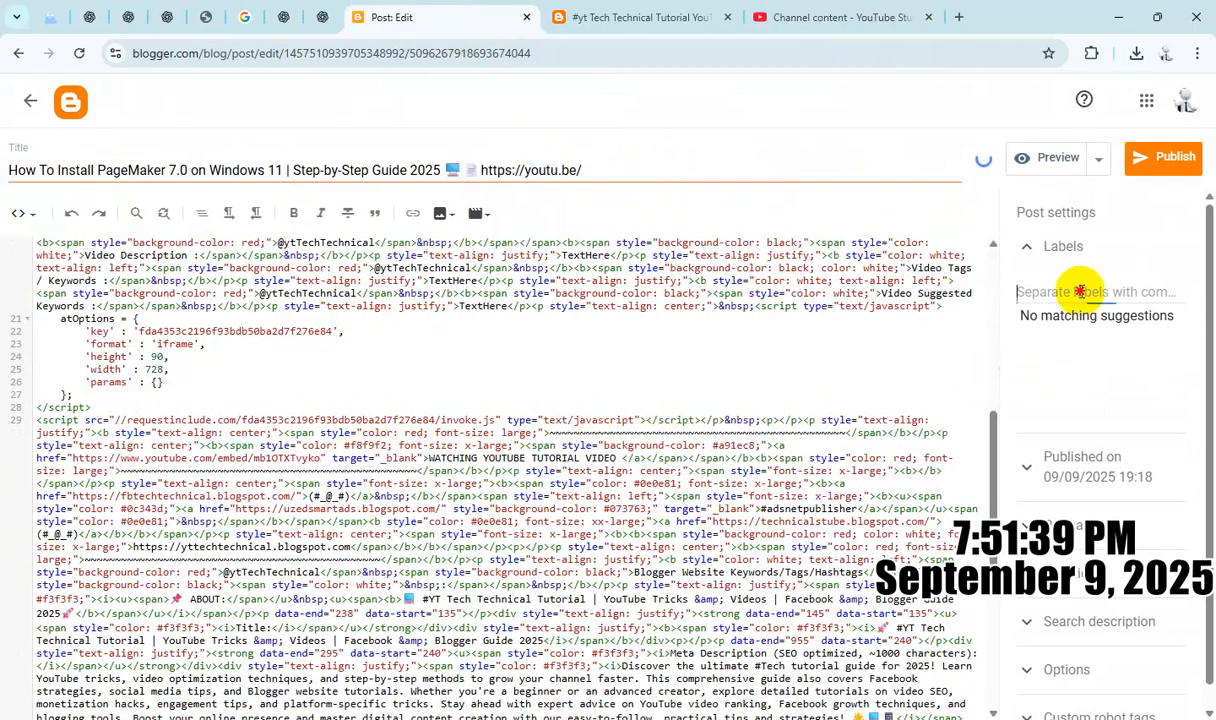
# Add the label #yttechtechnical, put the same tag at the start of the title and remove the leftover YouTube link
pyautogui.click(1086, 325)
pyautogui.hotkey('ctrl', 'a')
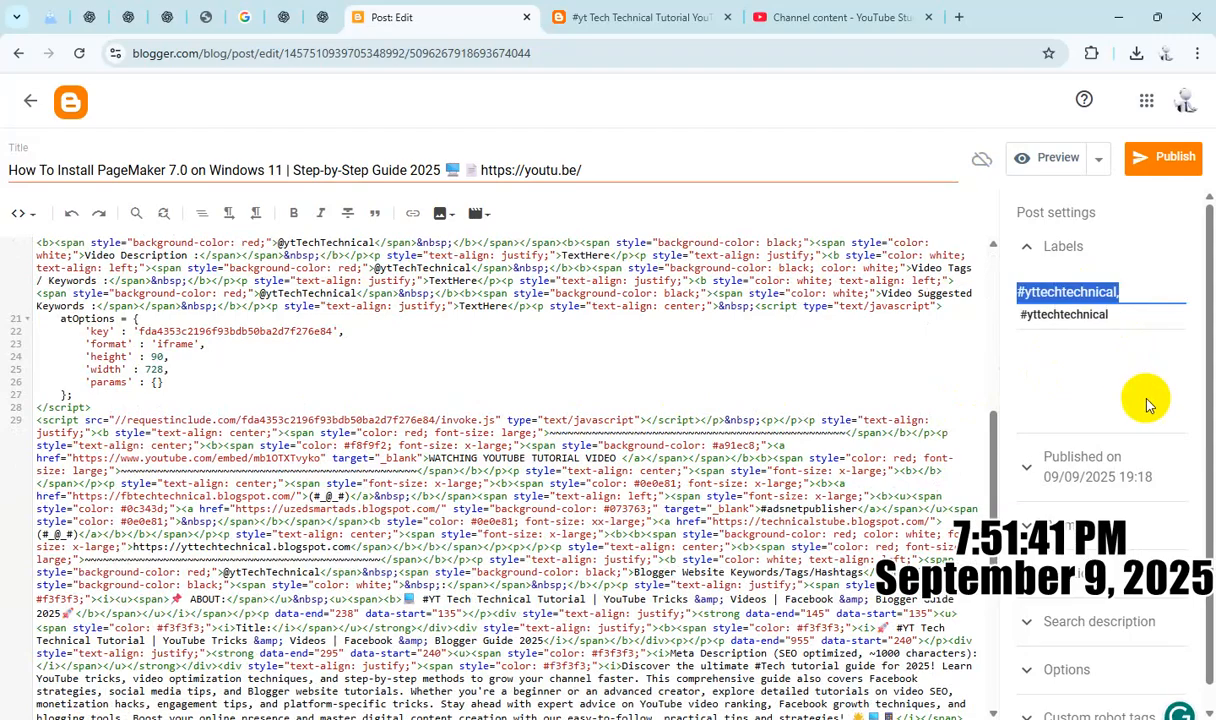
pyautogui.click(12, 170)
pyautogui.hotkey('ctrl', 'v')
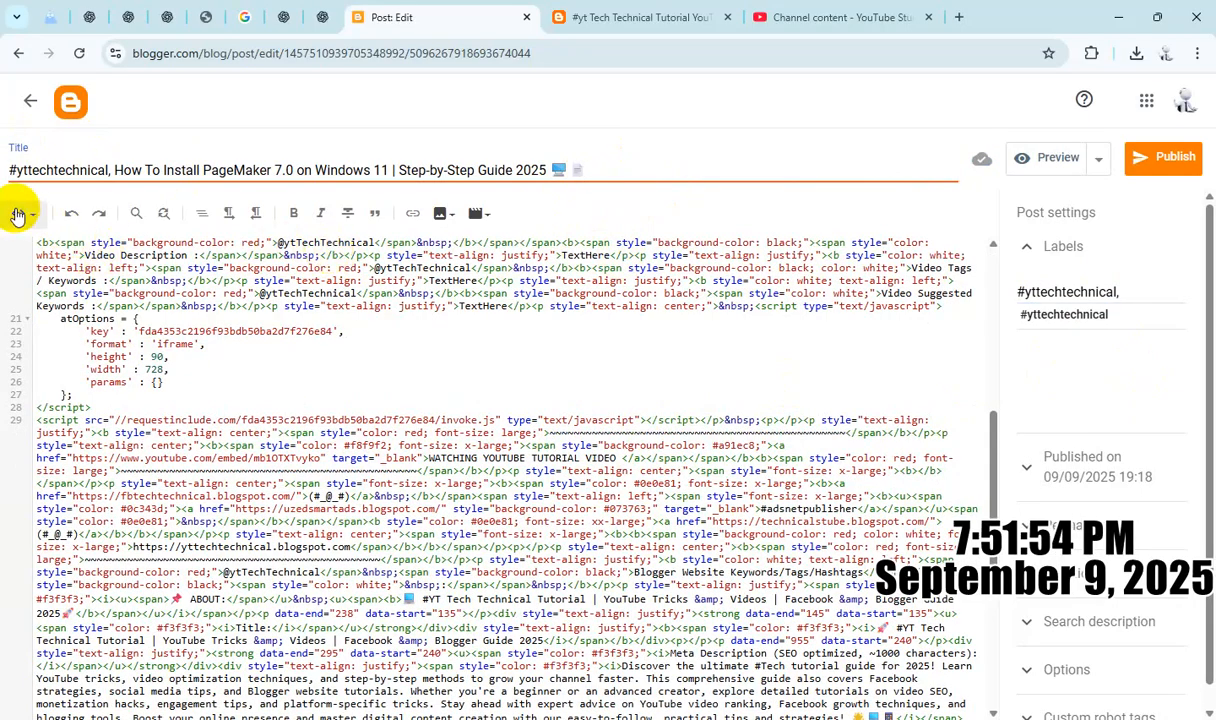
# Copy the full post title and paste it over the TutorialHere placeholder under About YouTube Tutorial Video in the HTML
pyautogui.tripleClick(271, 170)
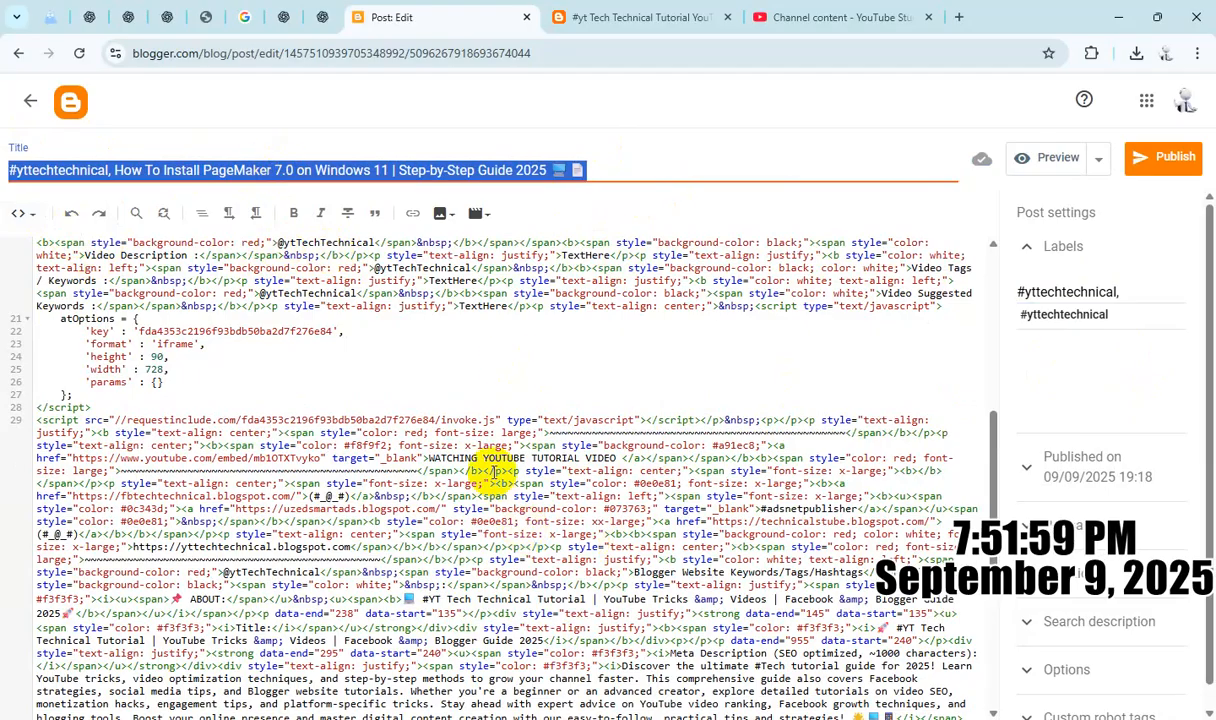
pyautogui.scroll(1, 519, 487)
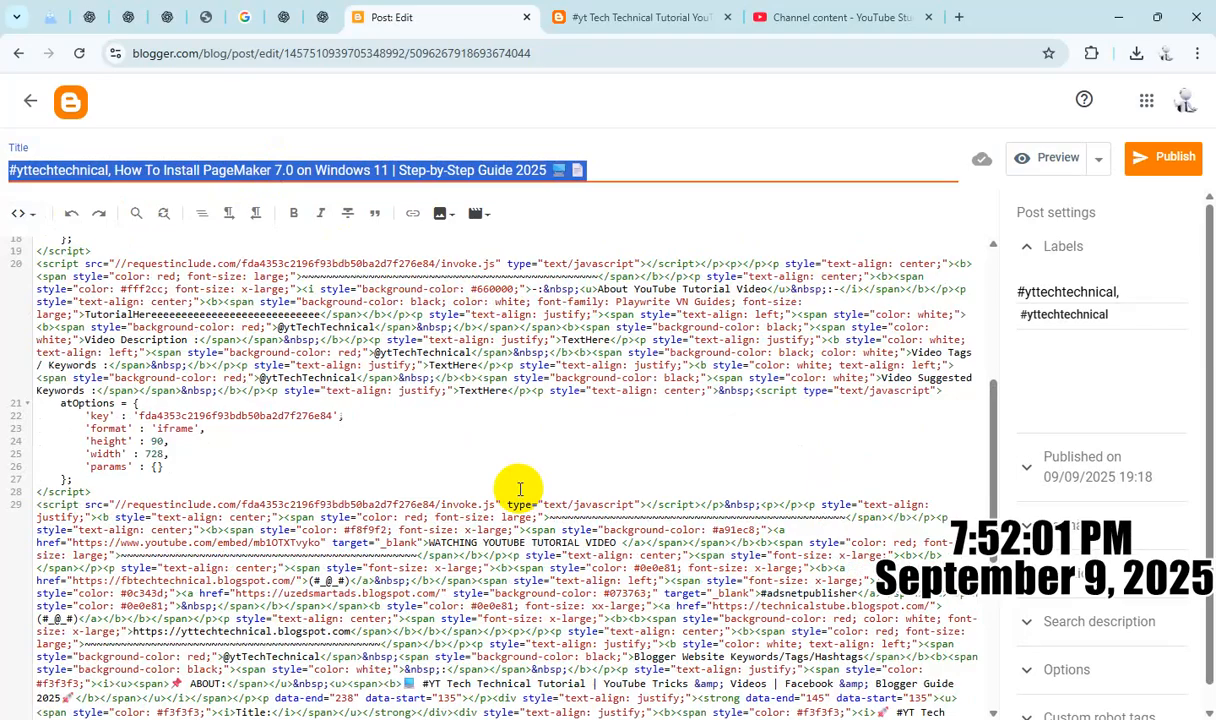
pyautogui.scroll(1, 519, 488)
pyautogui.doubleClick(253, 400)
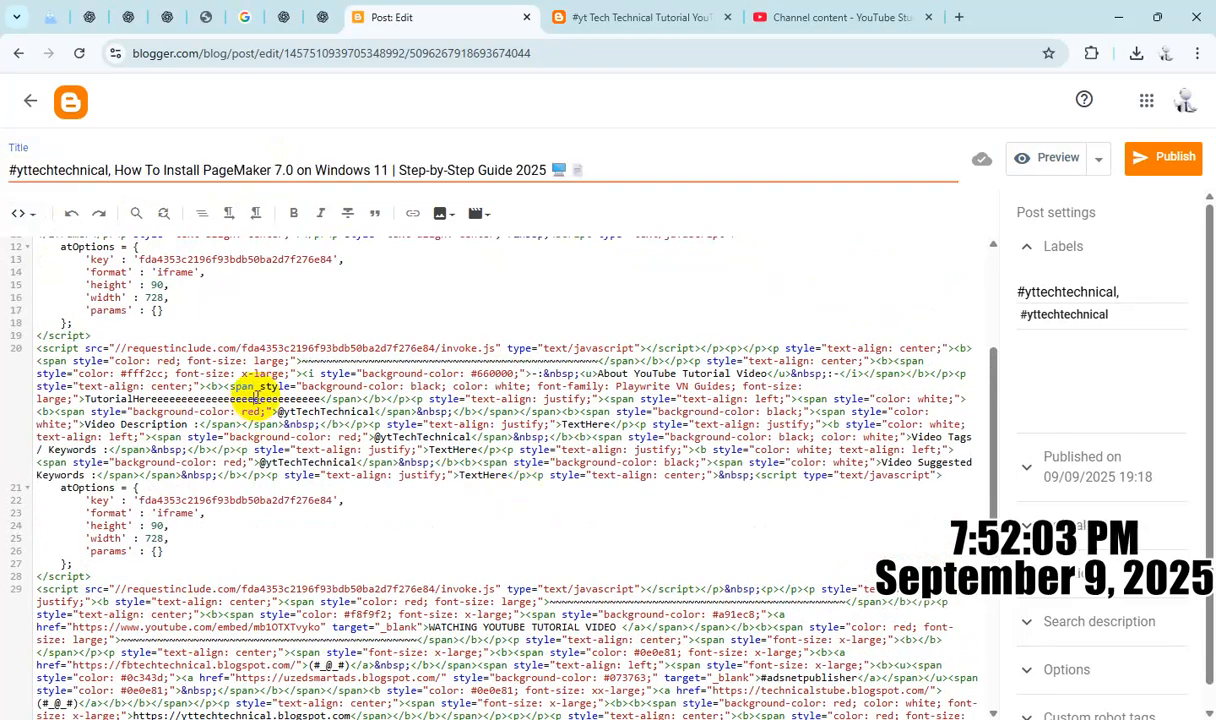
pyautogui.hotkey('ctrl', 'v')
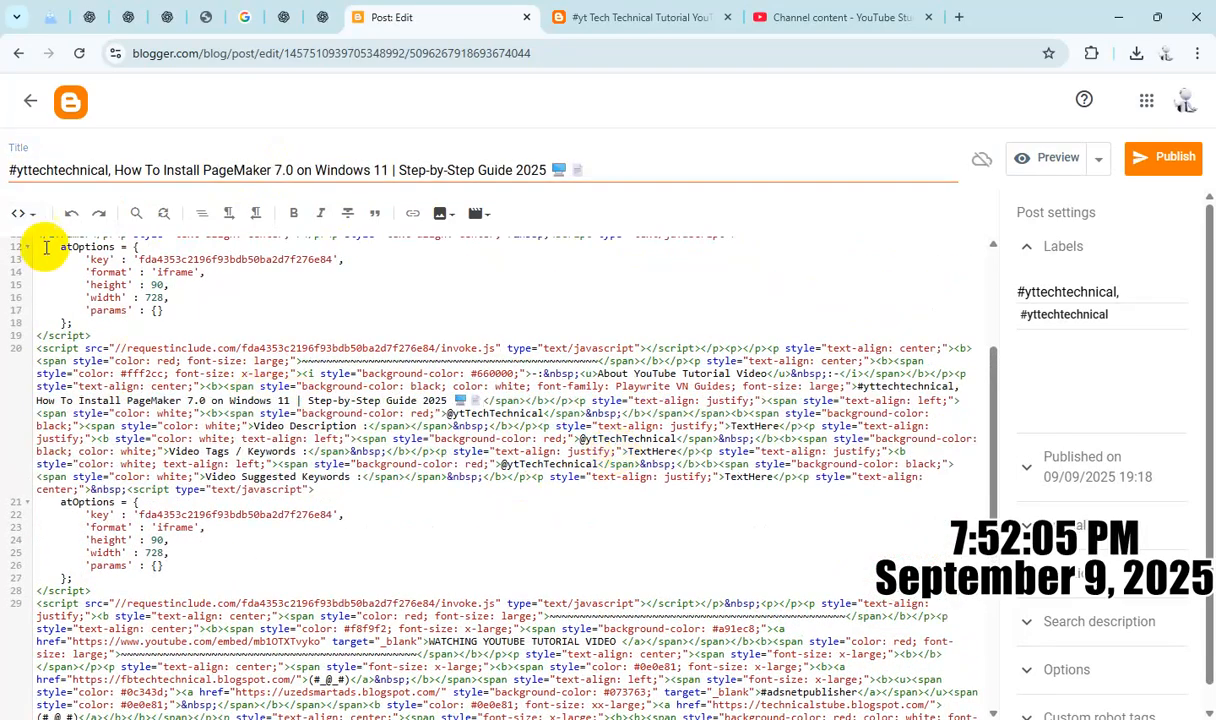
# Switch the post to Compose view and check the layout from the header down to the keywords and hashtags
pyautogui.click(16, 213)
pyautogui.click(41, 259)
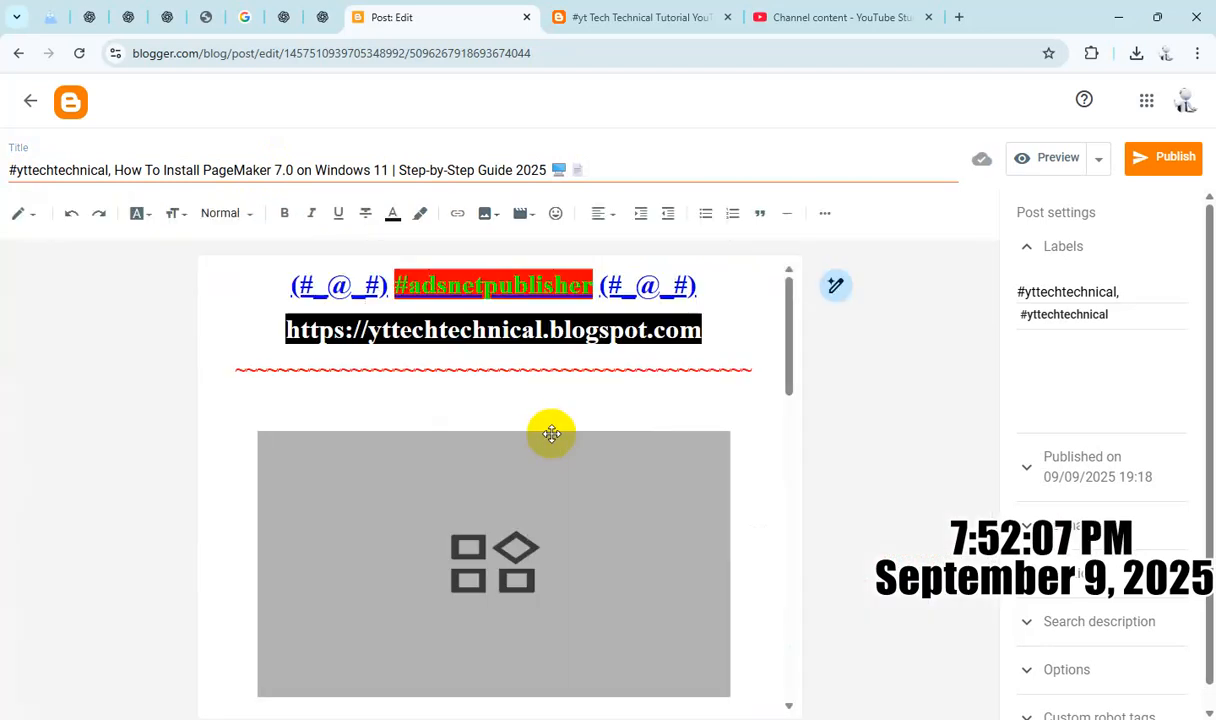
pyautogui.scroll(-3, 570, 435)
pyautogui.scroll(-15, 575, 436)
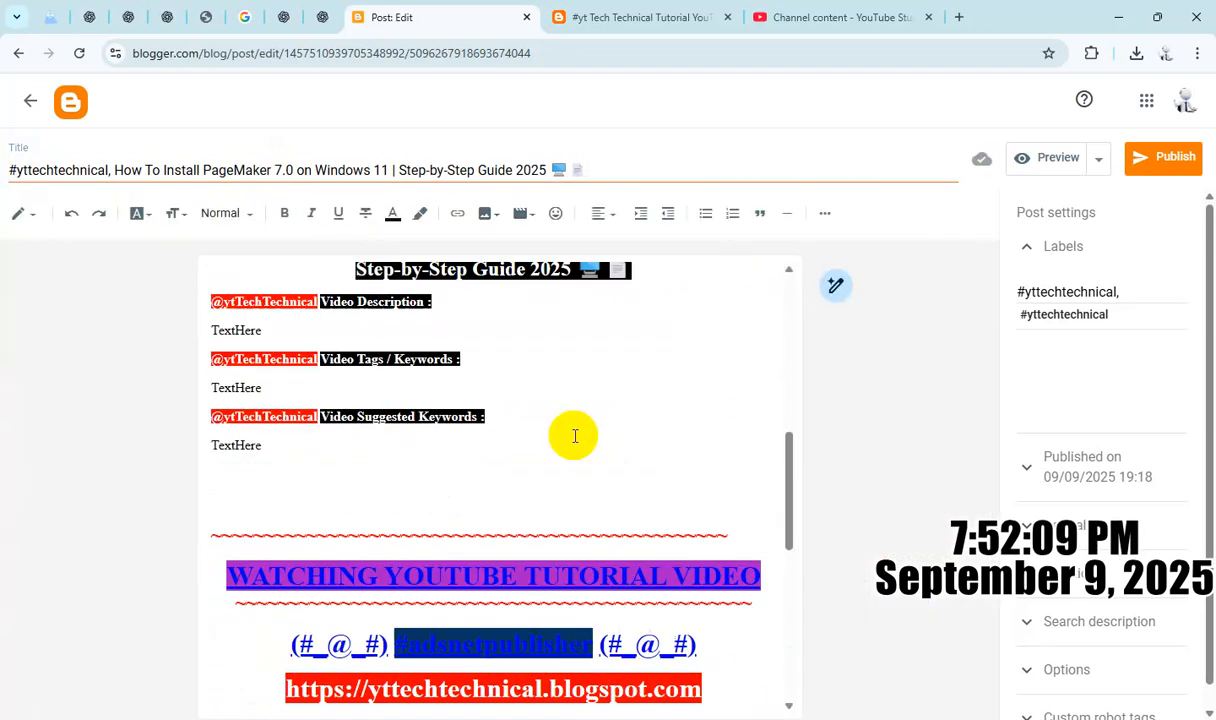
pyautogui.scroll(4, 575, 436)
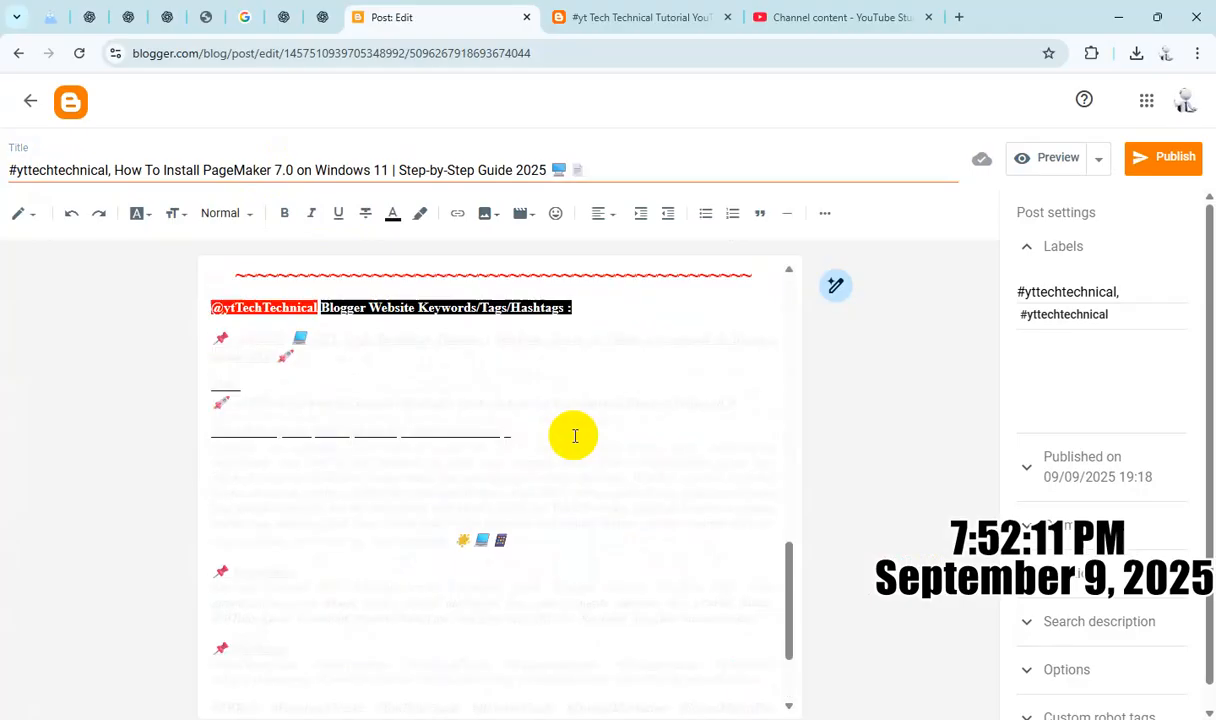
pyautogui.scroll(9, 575, 436)
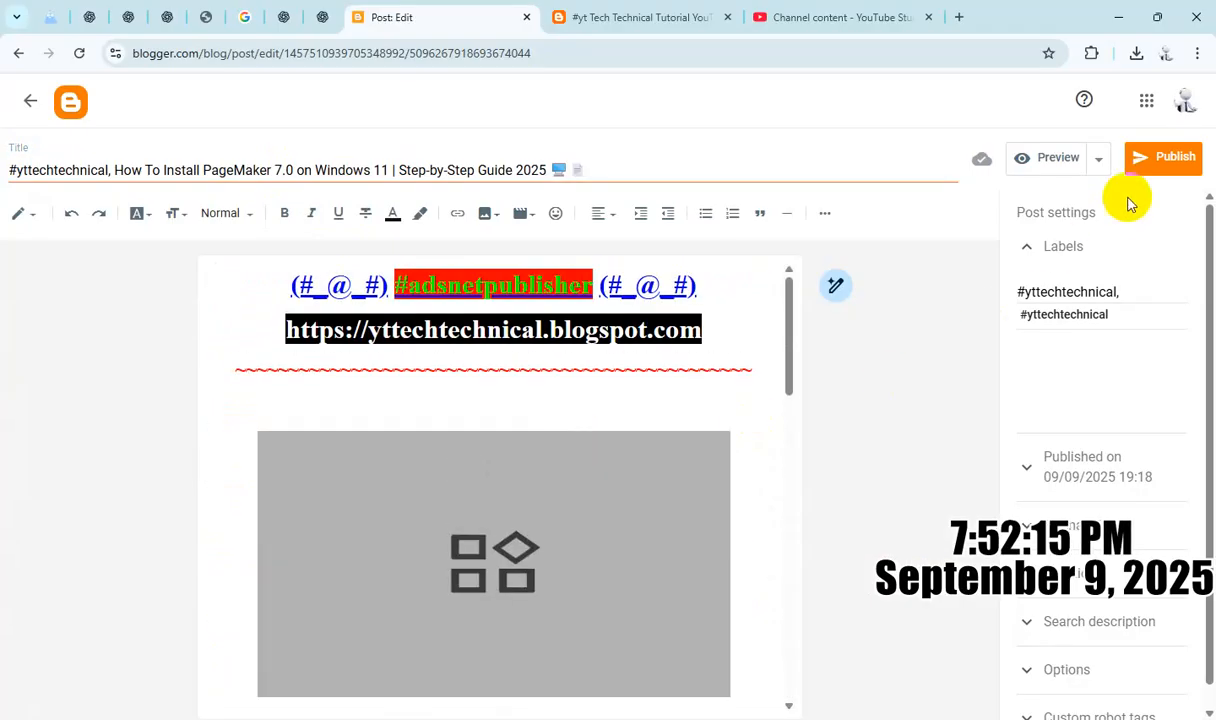
# Publish the PageMaker installation post and confirm the publication
pyautogui.tripleClick(638, 172)
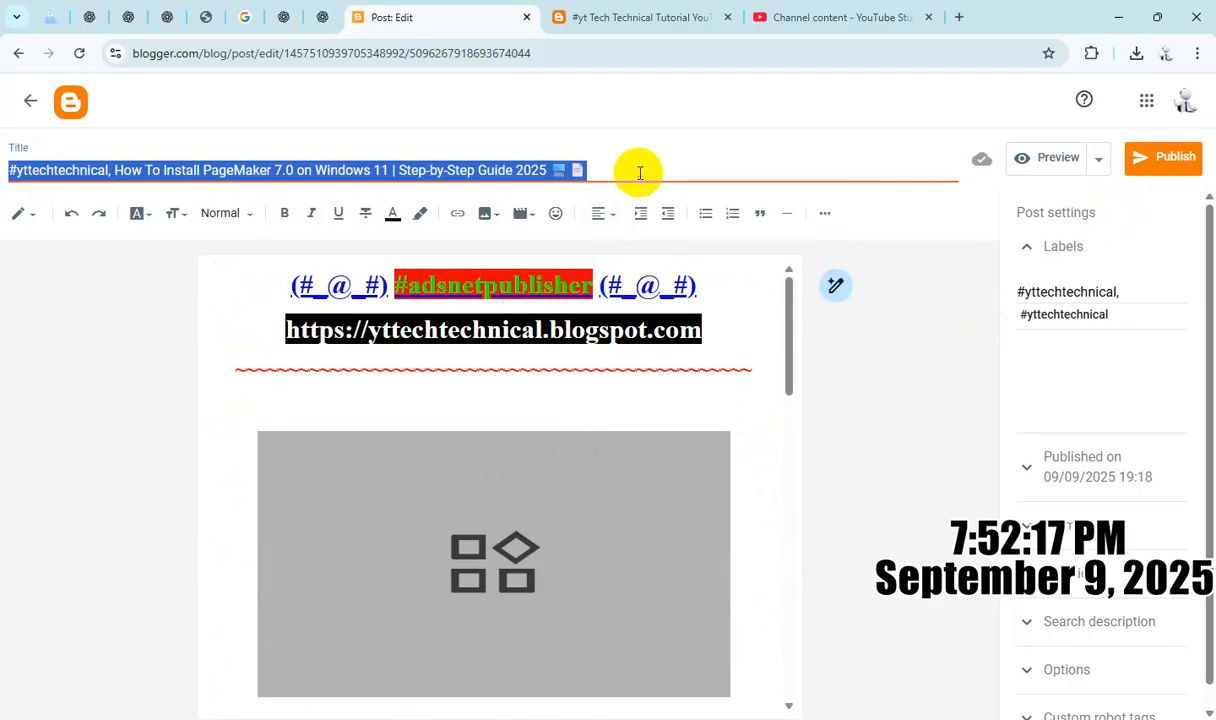
pyautogui.click(1137, 620)
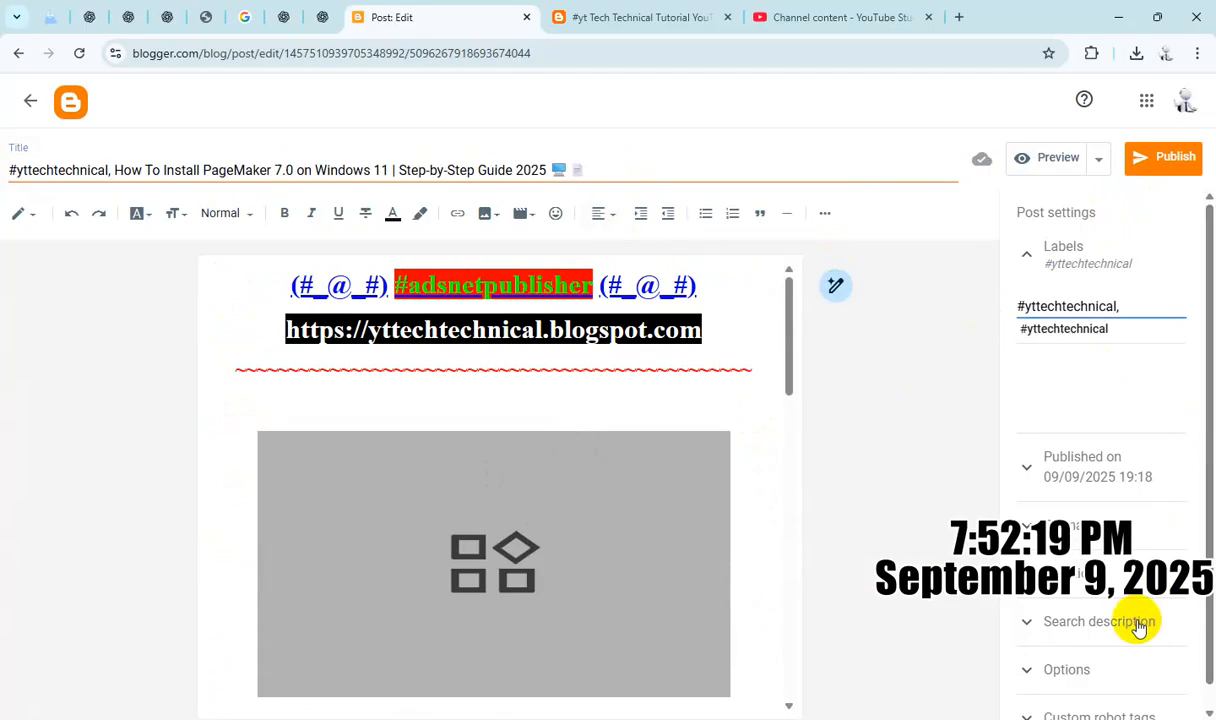
pyautogui.click(1097, 675)
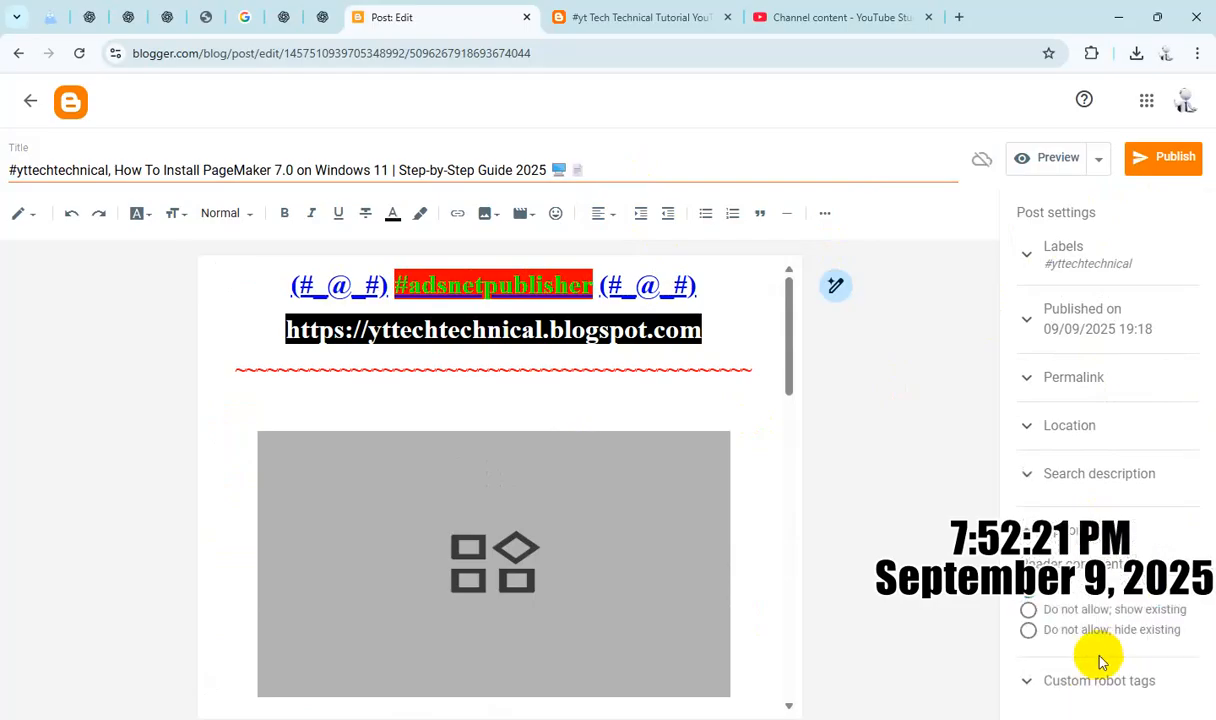
pyautogui.click(1182, 157)
pyautogui.click(676, 438)
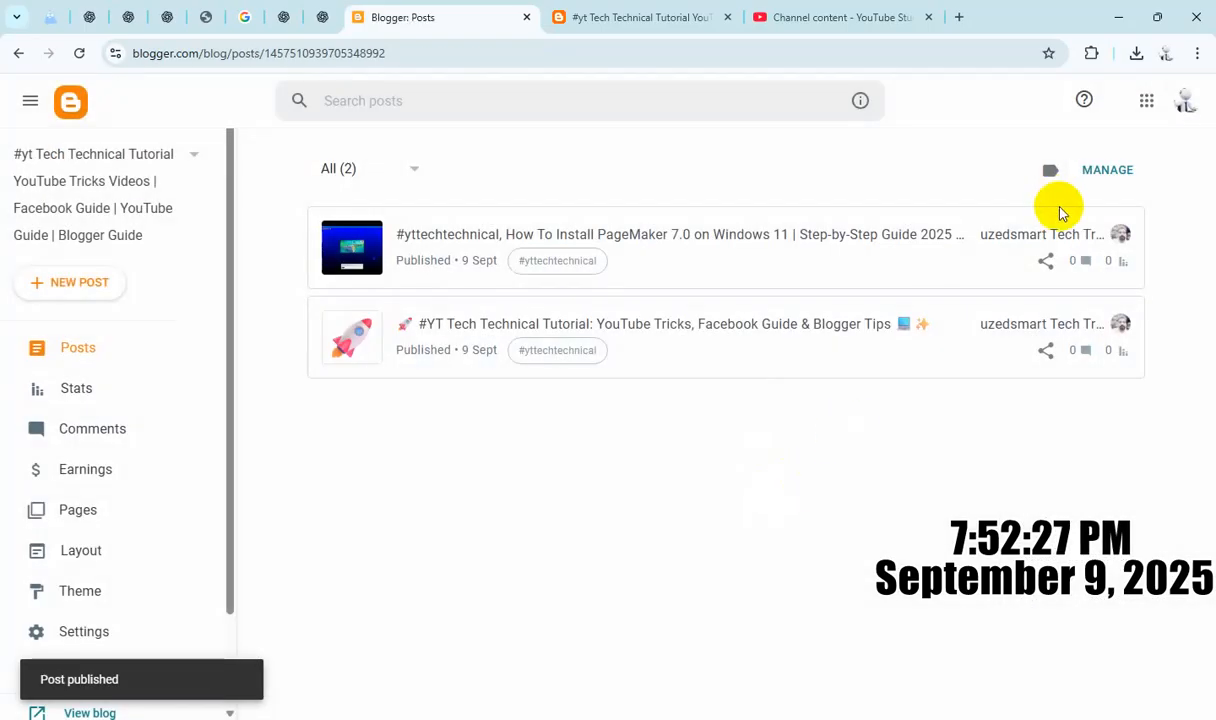
# View the published post on the blog and examine its title, embedded video, placeholder sections and hashtags
pyautogui.click(1088, 236)
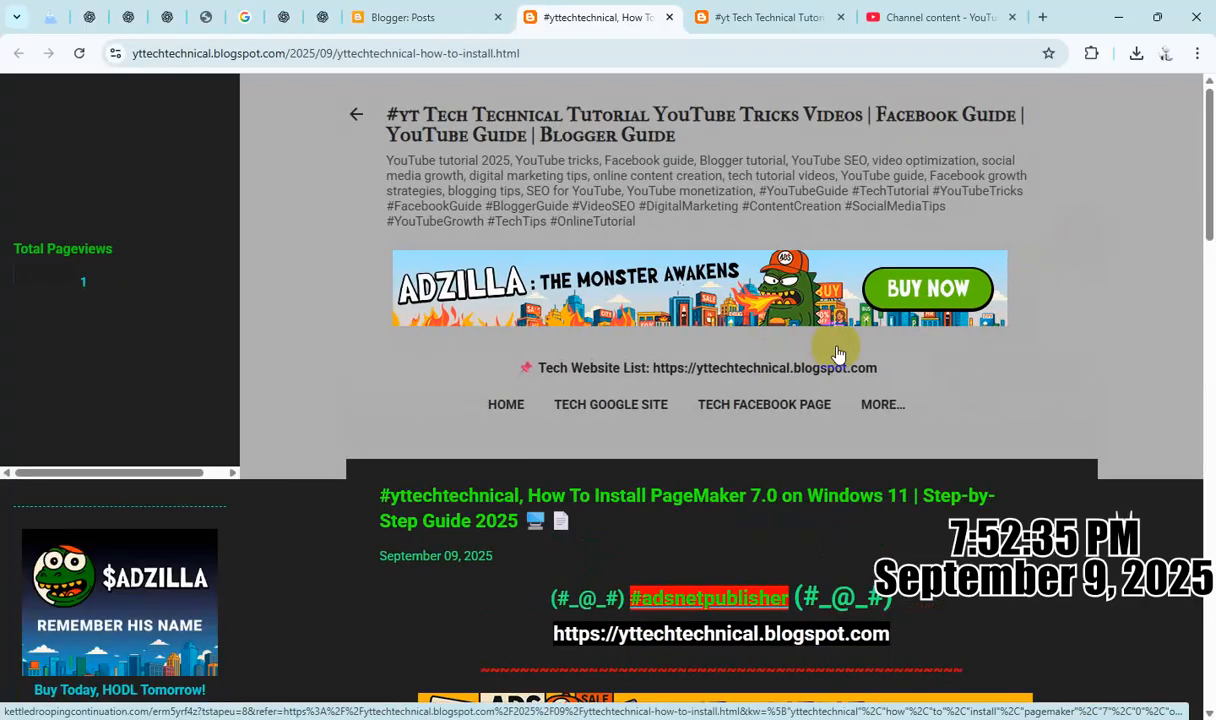
pyautogui.scroll(-10, 838, 352)
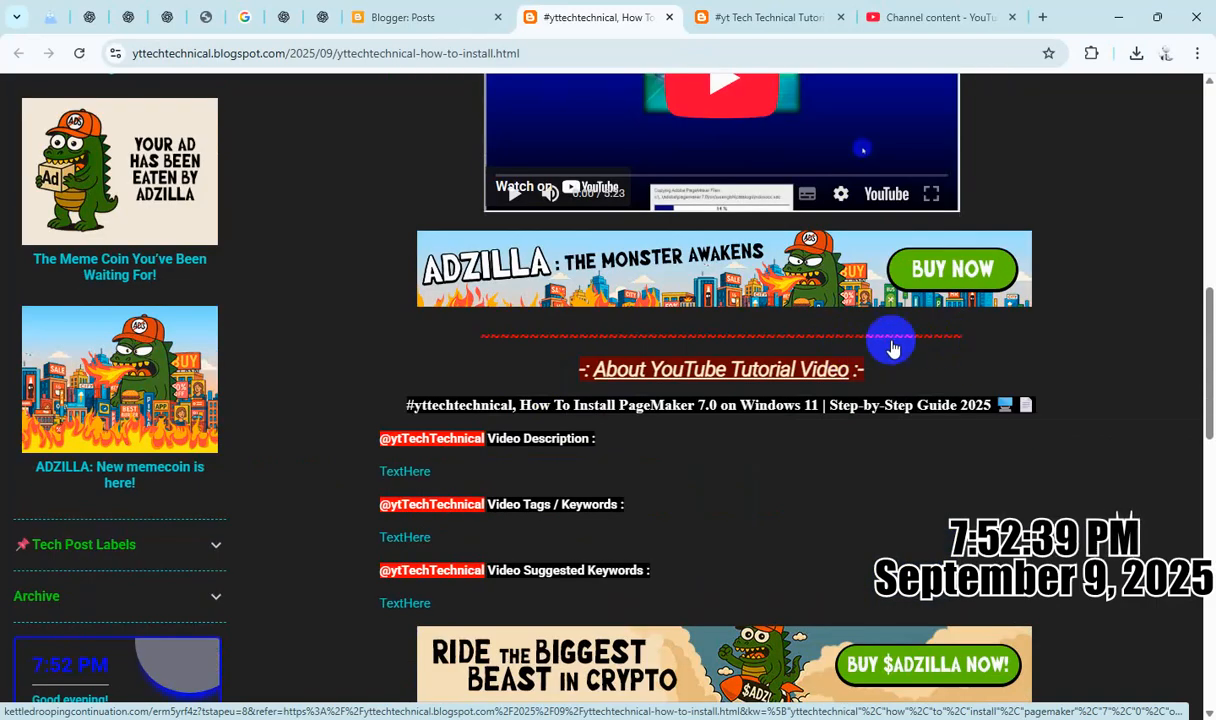
pyautogui.scroll(-10, 893, 345)
pyautogui.scroll(8, 890, 347)
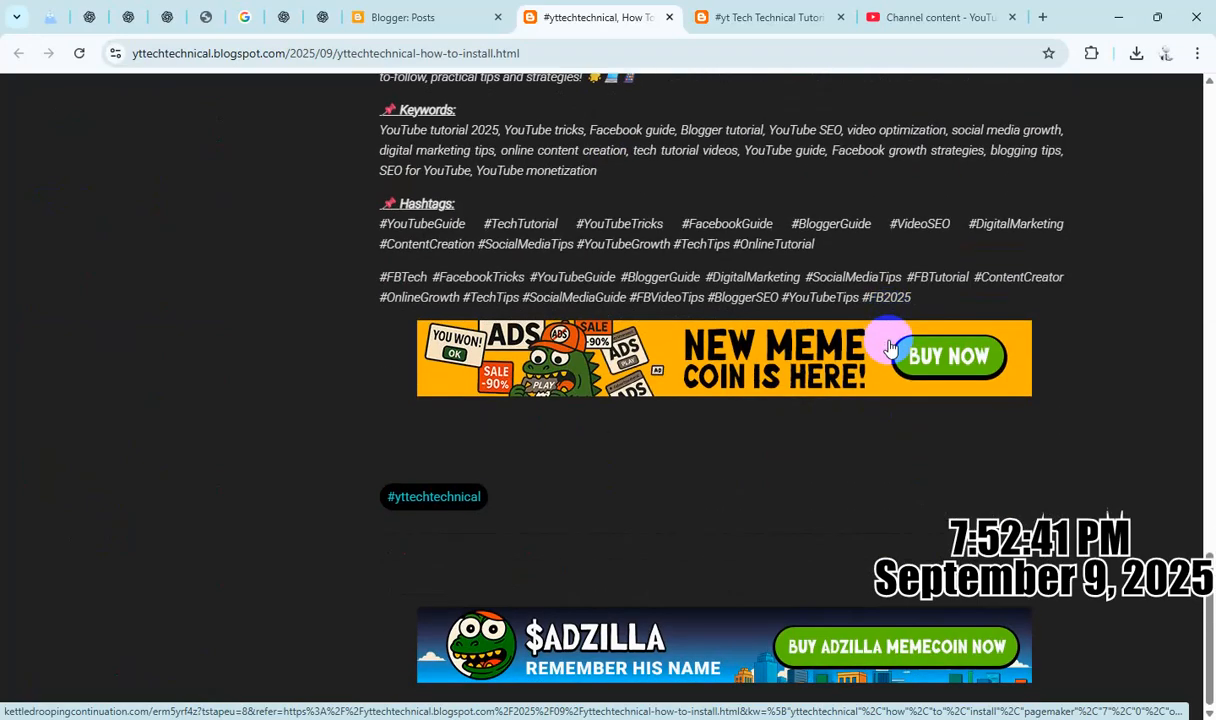
pyautogui.scroll(10, 890, 347)
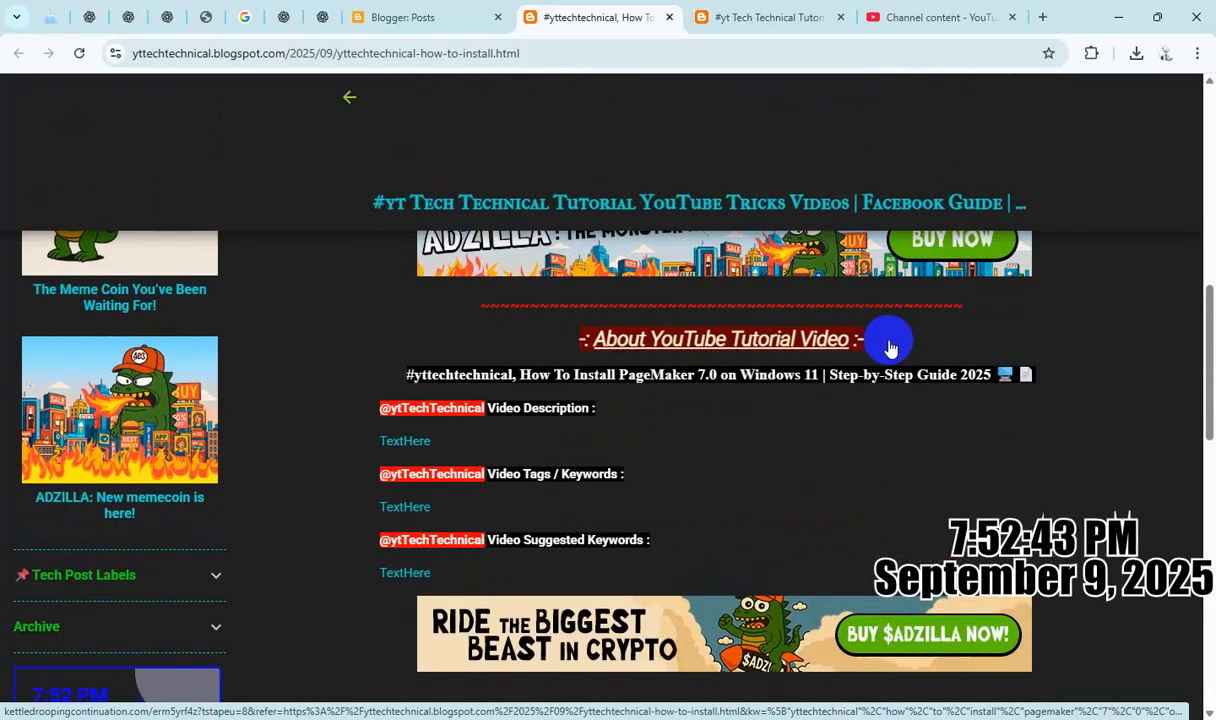
pyautogui.scroll(-4, 890, 347)
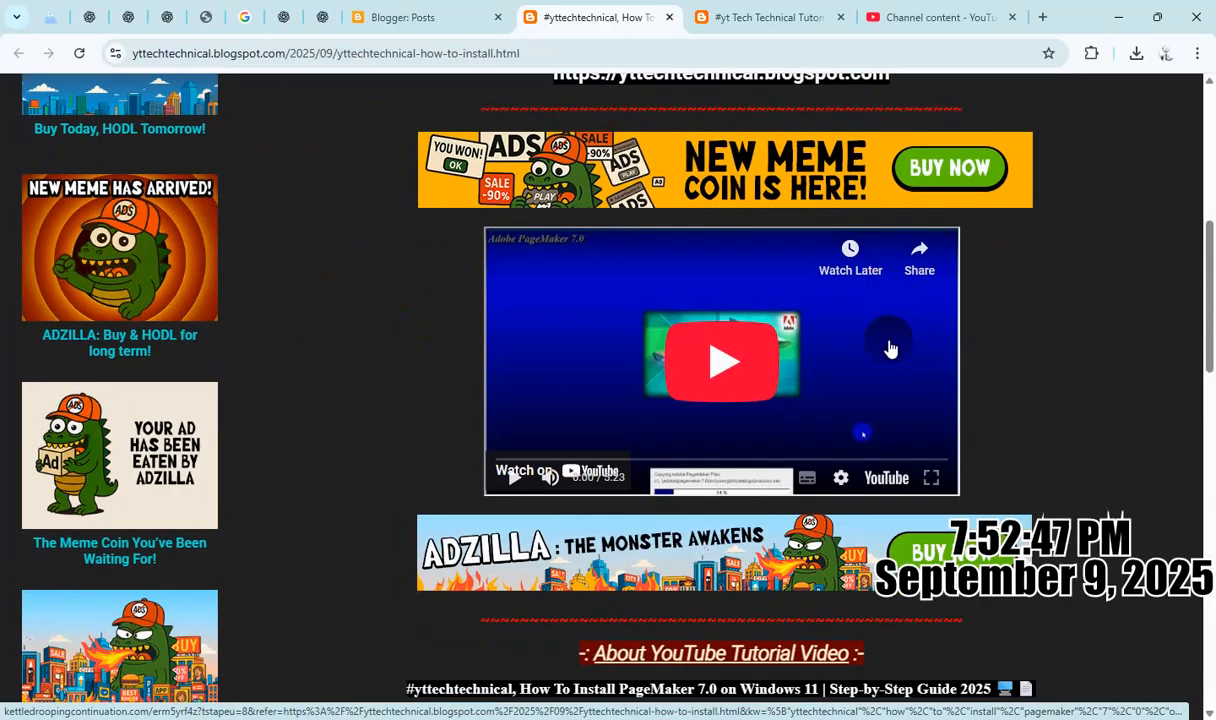
pyautogui.scroll(5, 890, 347)
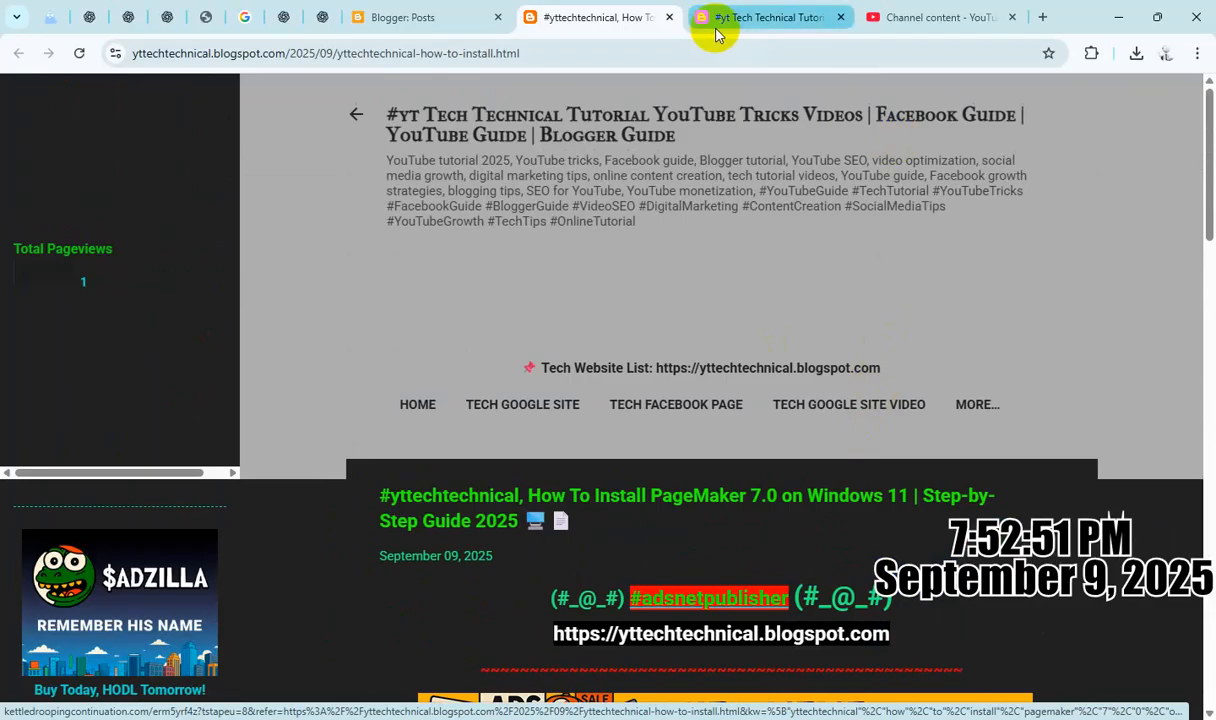
# Reopen the published PageMaker post for editing and select the title text after the #yttechtechnical tag
pyautogui.click(440, 18)
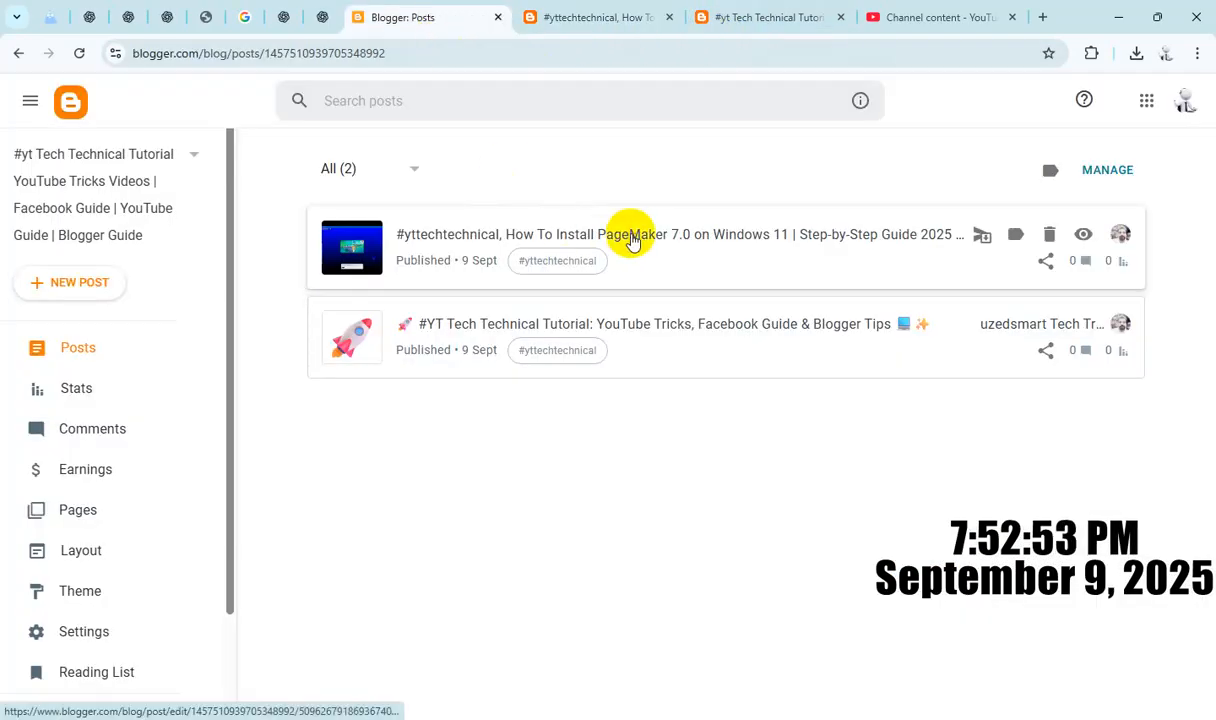
pyautogui.click(630, 239)
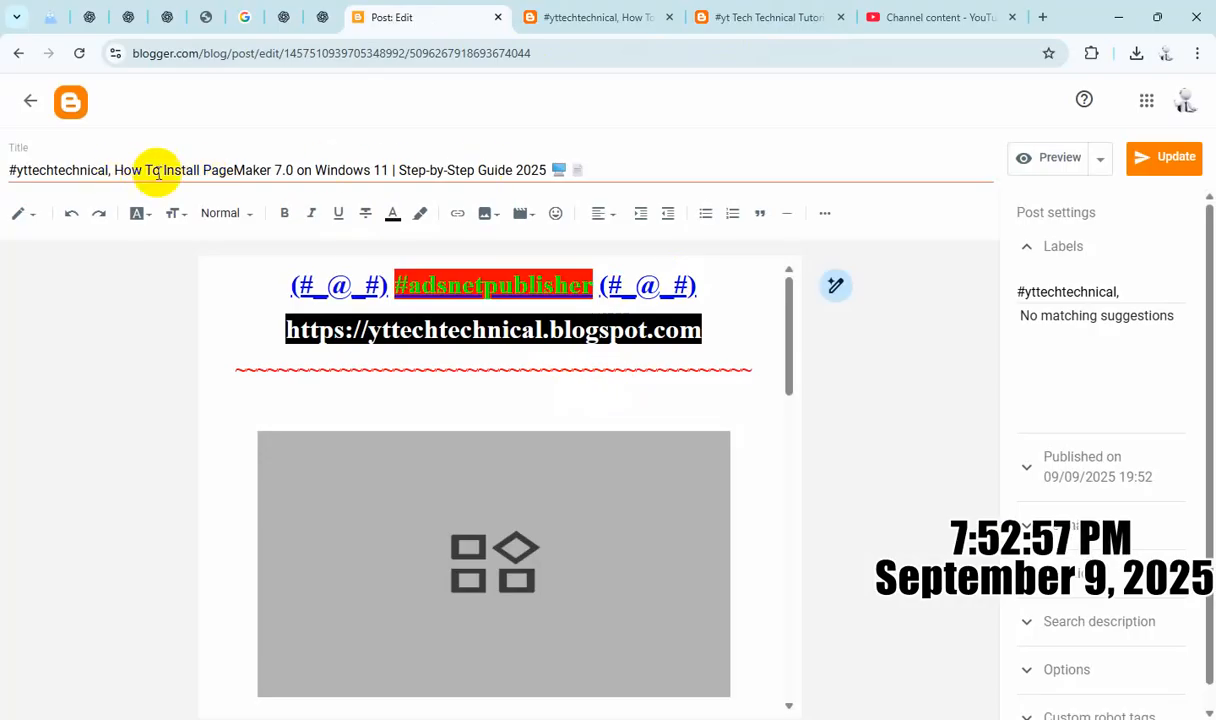
pyautogui.moveTo(116, 170); pyautogui.dragTo(609, 163)
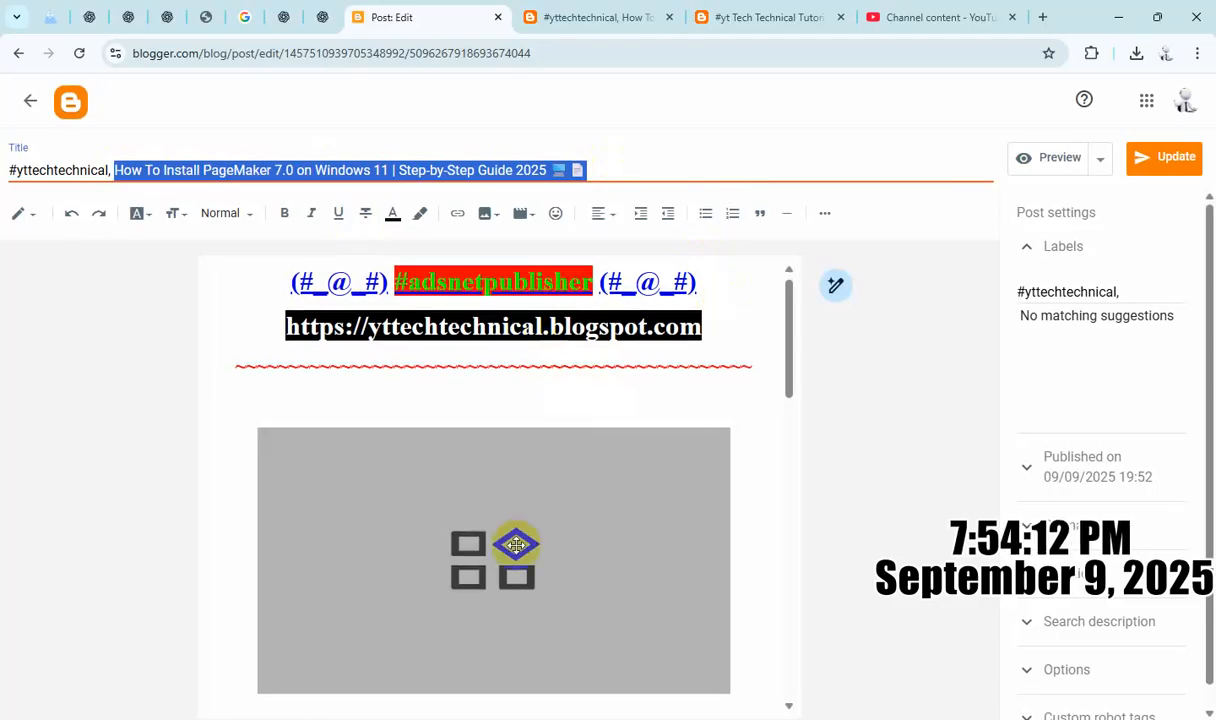
# Replace the video description, tags and suggested keywords placeholder block with the copied PageMaker 7.0 installation article, including its SEO tags and hashtags
pyautogui.scroll(-5, 510, 550)
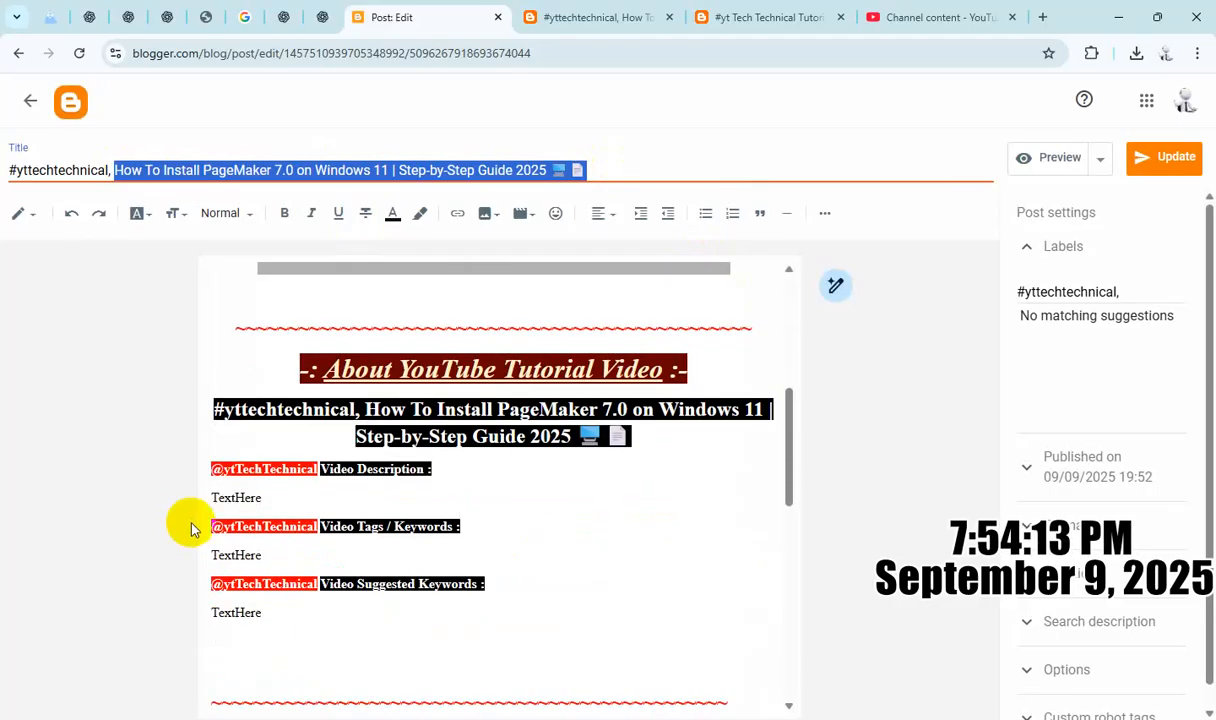
pyautogui.click(213, 498)
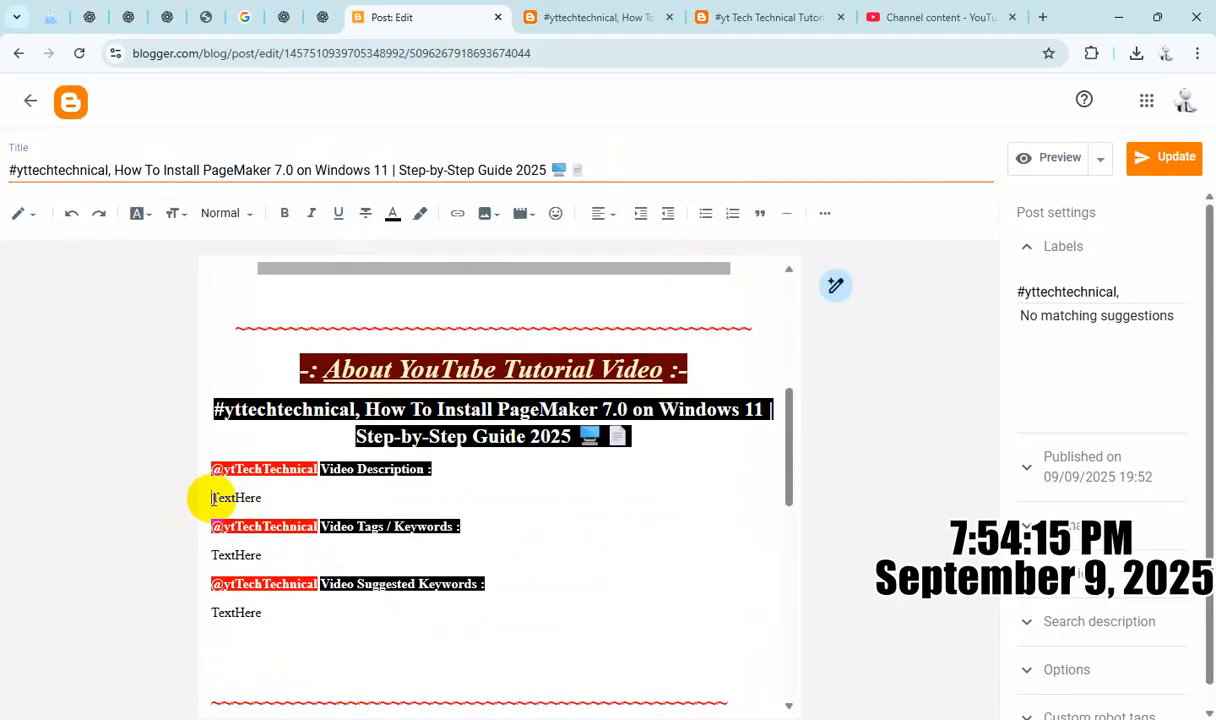
pyautogui.keyDown('shift'); pyautogui.click(275, 612); pyautogui.keyUp('shift')
pyautogui.hotkey('ctrl', 'v')
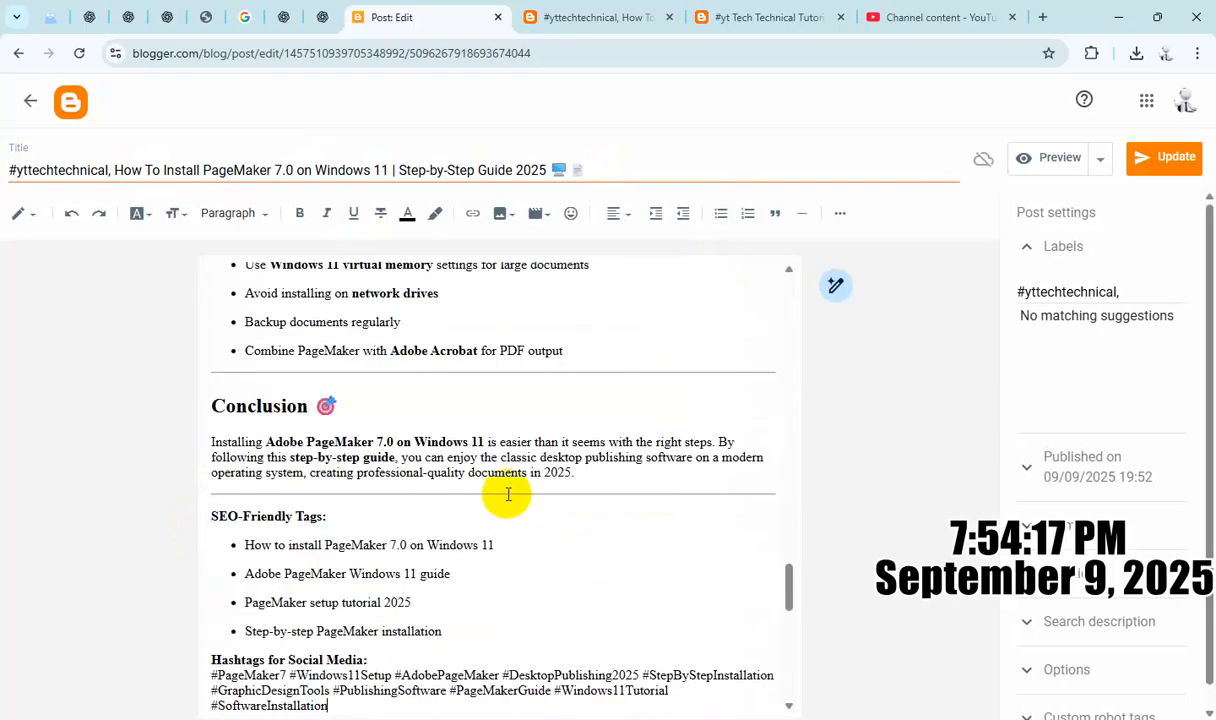
# Justify the pasted PageMaker 7.0 article text, from the installation heading through the hashtags for social media
pyautogui.scroll(10, 470, 516)
pyautogui.scroll(10, 478, 521)
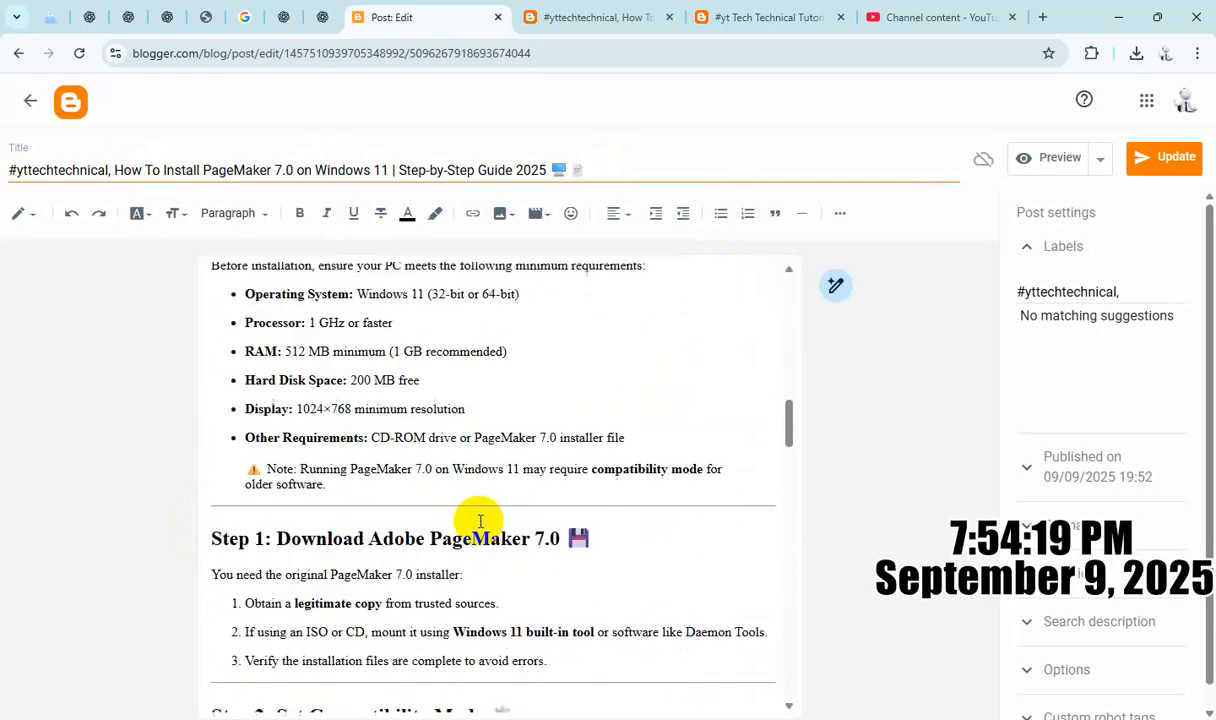
pyautogui.scroll(3, 478, 505)
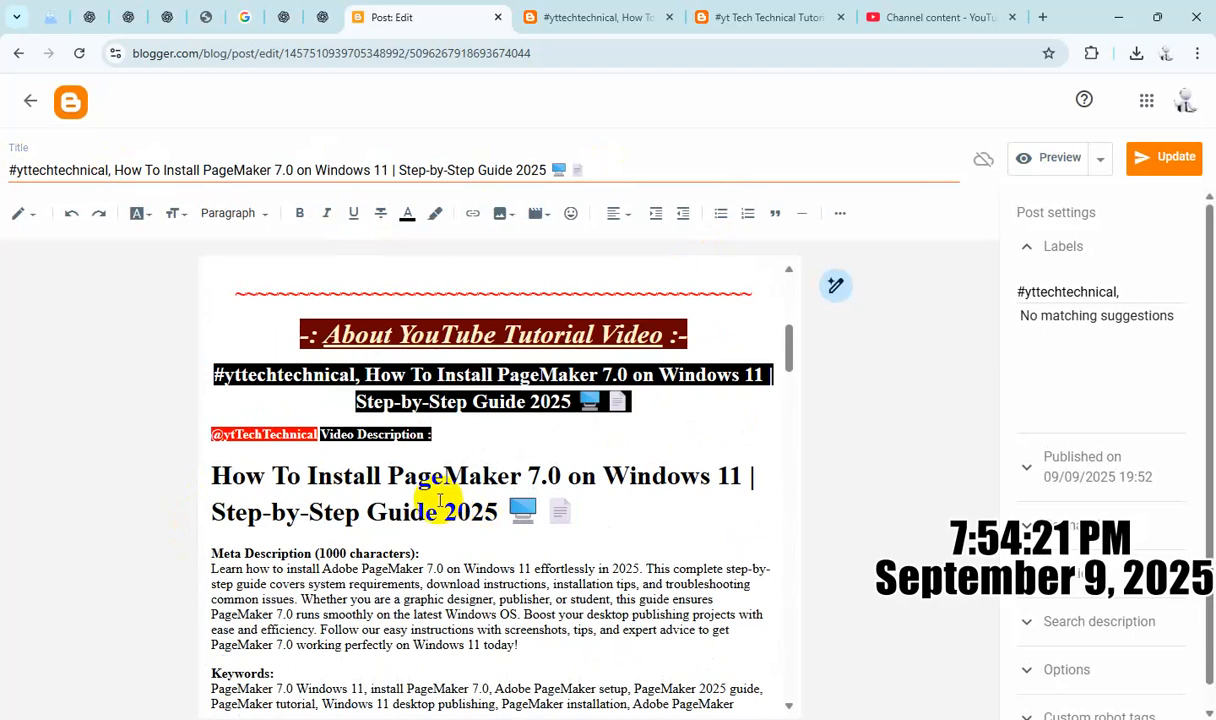
pyautogui.keyDown('shift'); pyautogui.click(445, 474); pyautogui.keyUp('shift')
pyautogui.click(597, 213)
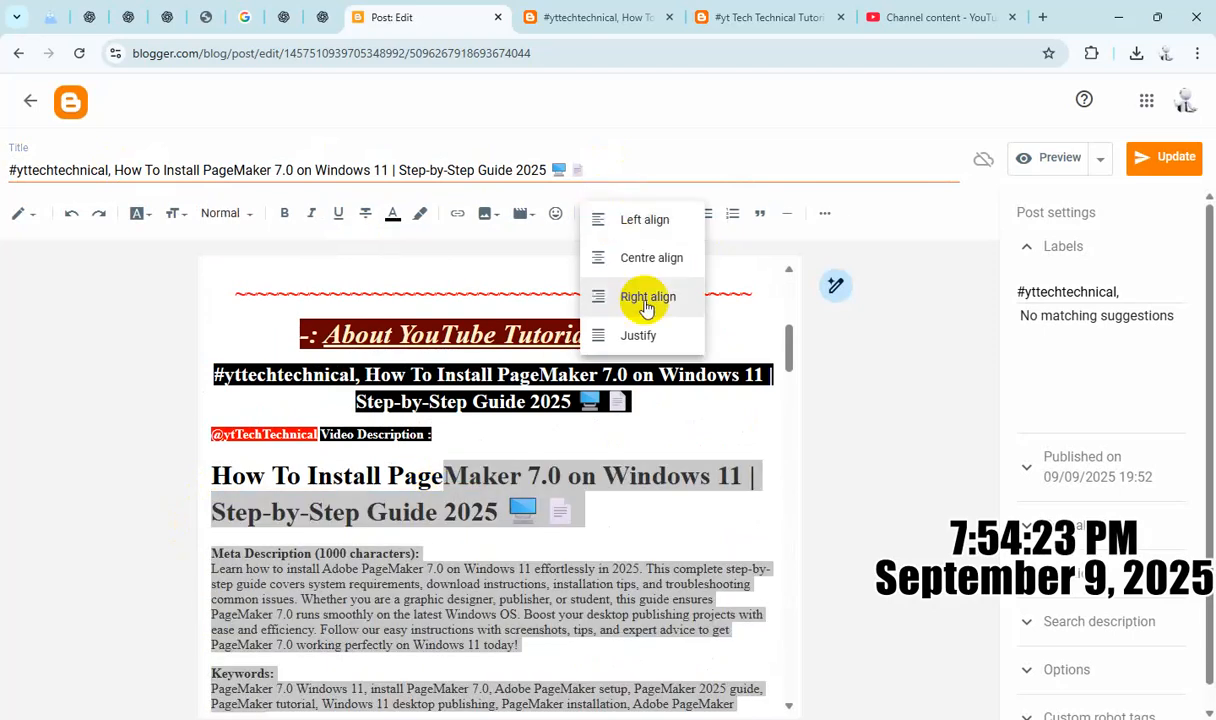
pyautogui.click(650, 334)
pyautogui.click(448, 507)
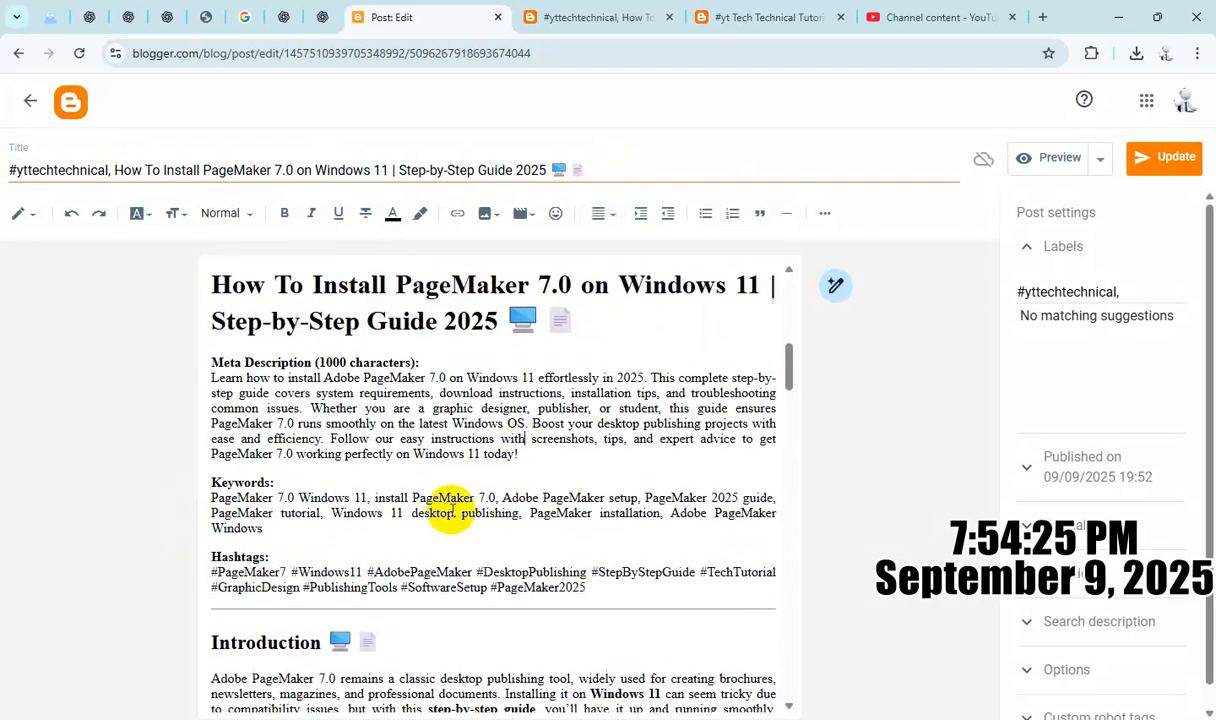
# Select the article's main heading and the post title text, and update the published post with the justified article
pyautogui.scroll(3, 438, 525)
pyautogui.tripleClick(447, 530)
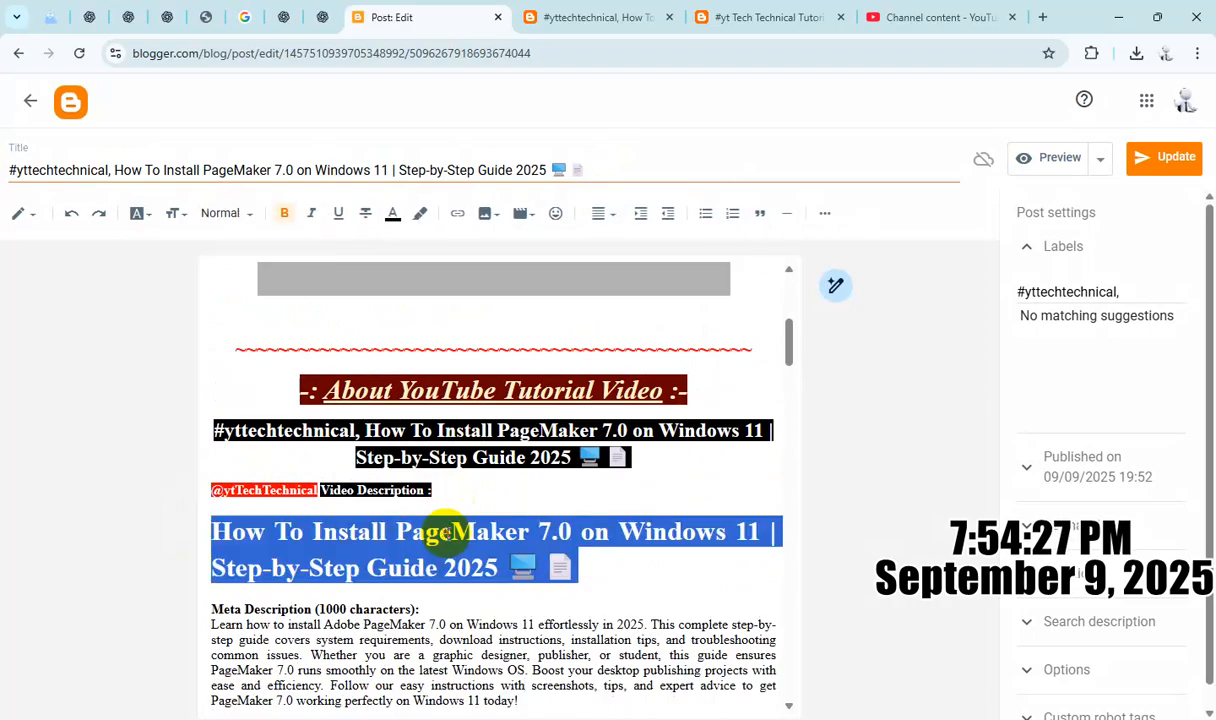
pyautogui.moveTo(118, 170); pyautogui.dragTo(586, 170)
pyautogui.click(727, 230)
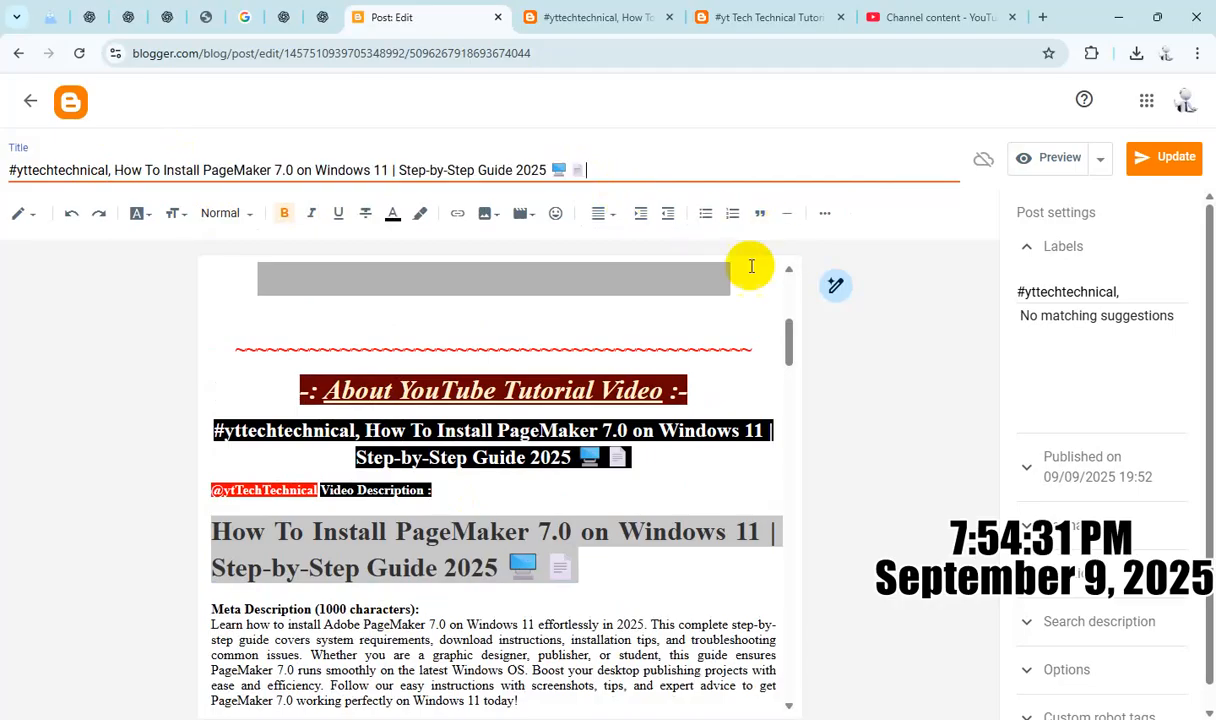
pyautogui.click(1142, 163)
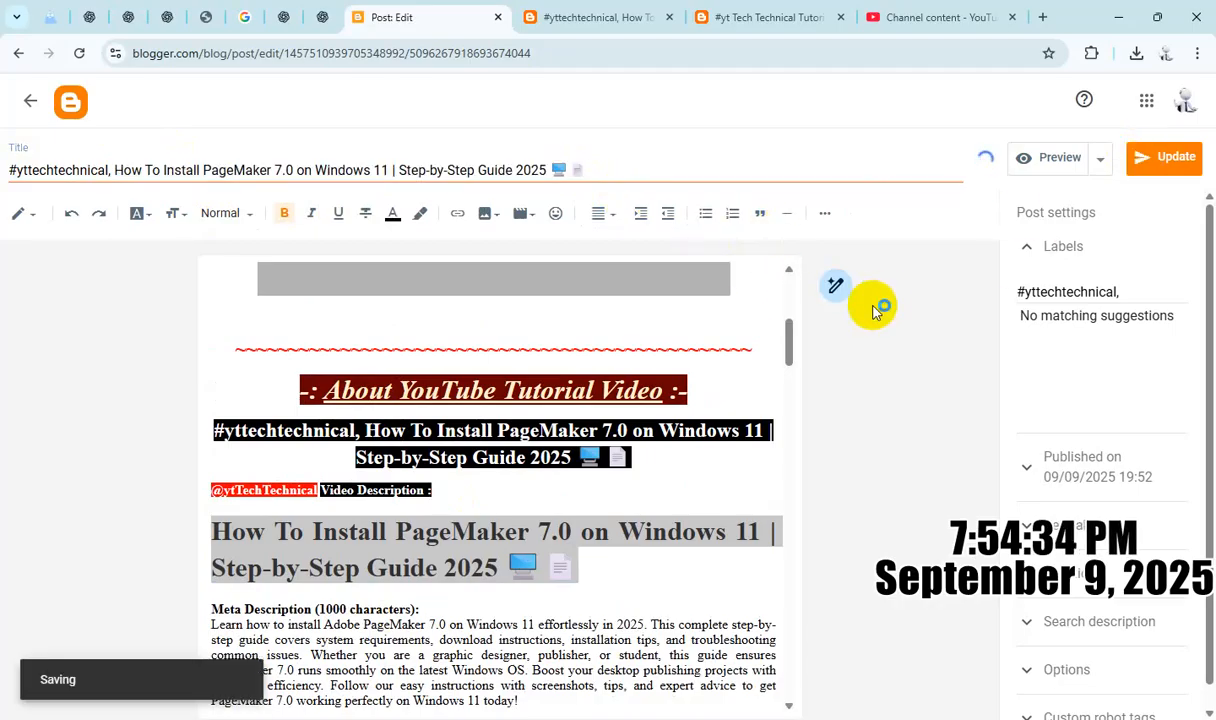
# Reload the published PageMaker post on the blog and examine the article from its title through the tags and website keywords
pyautogui.click(578, 15)
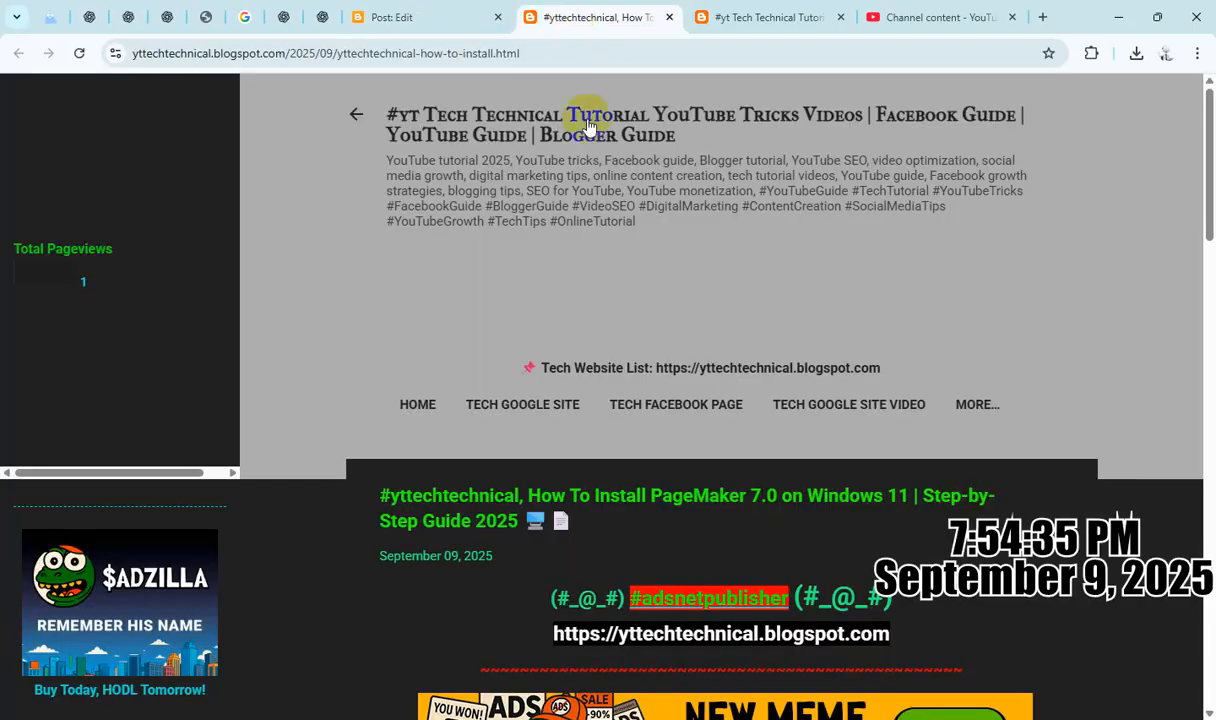
pyautogui.scroll(-10, 740, 380)
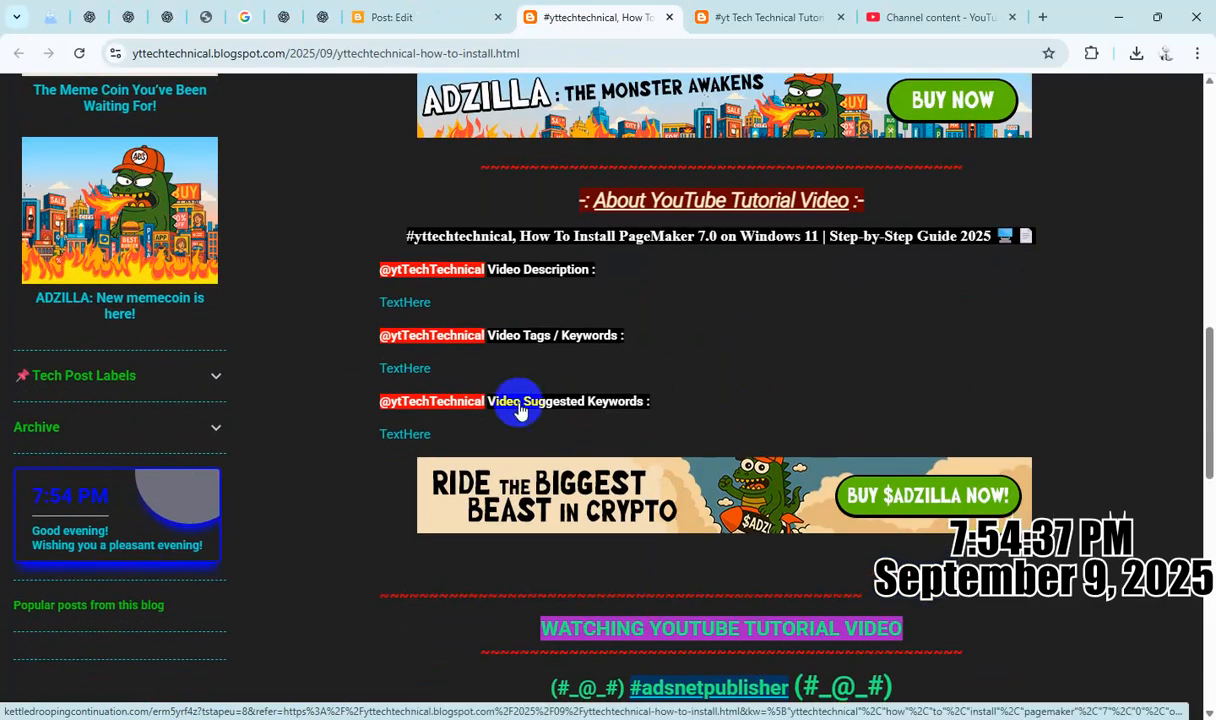
pyautogui.click(84, 56)
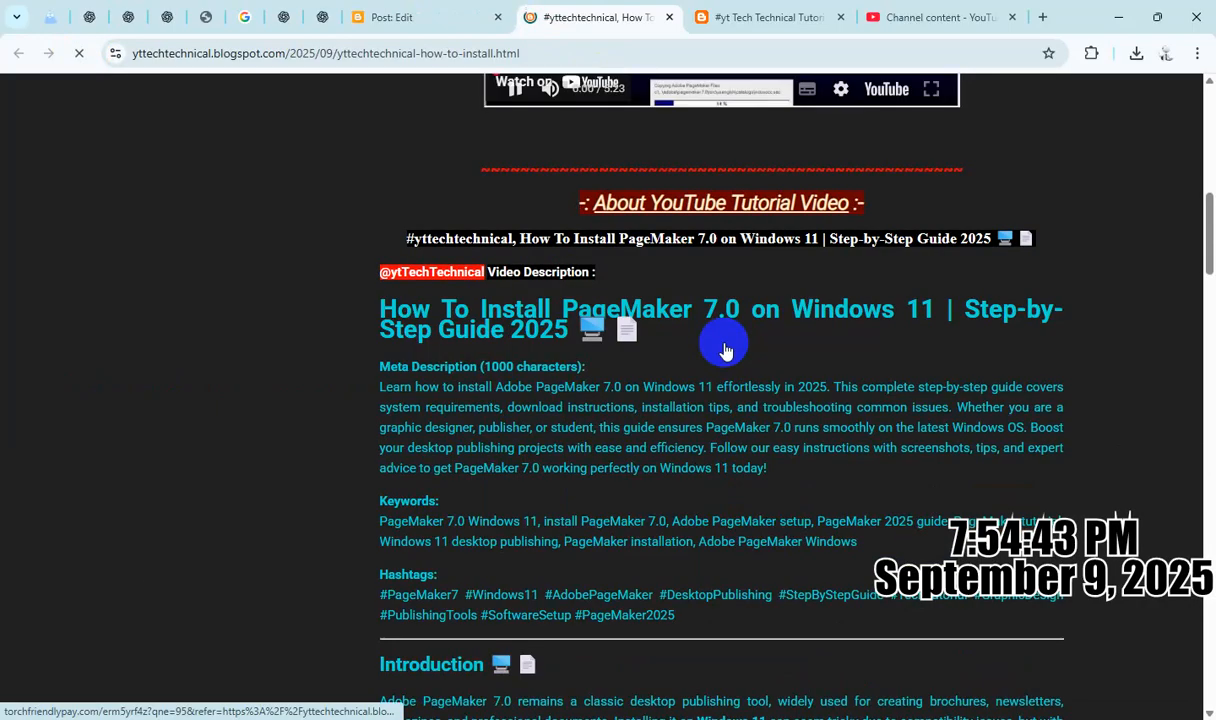
pyautogui.scroll(3, 727, 350)
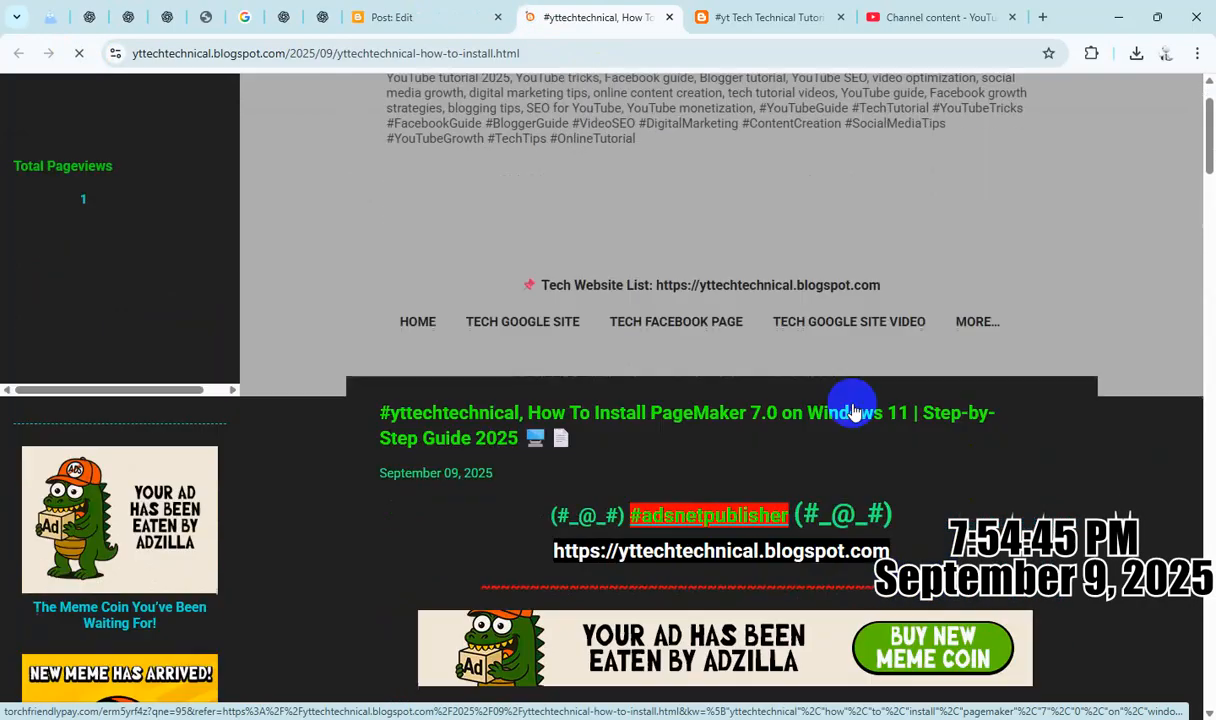
pyautogui.scroll(-6, 853, 410)
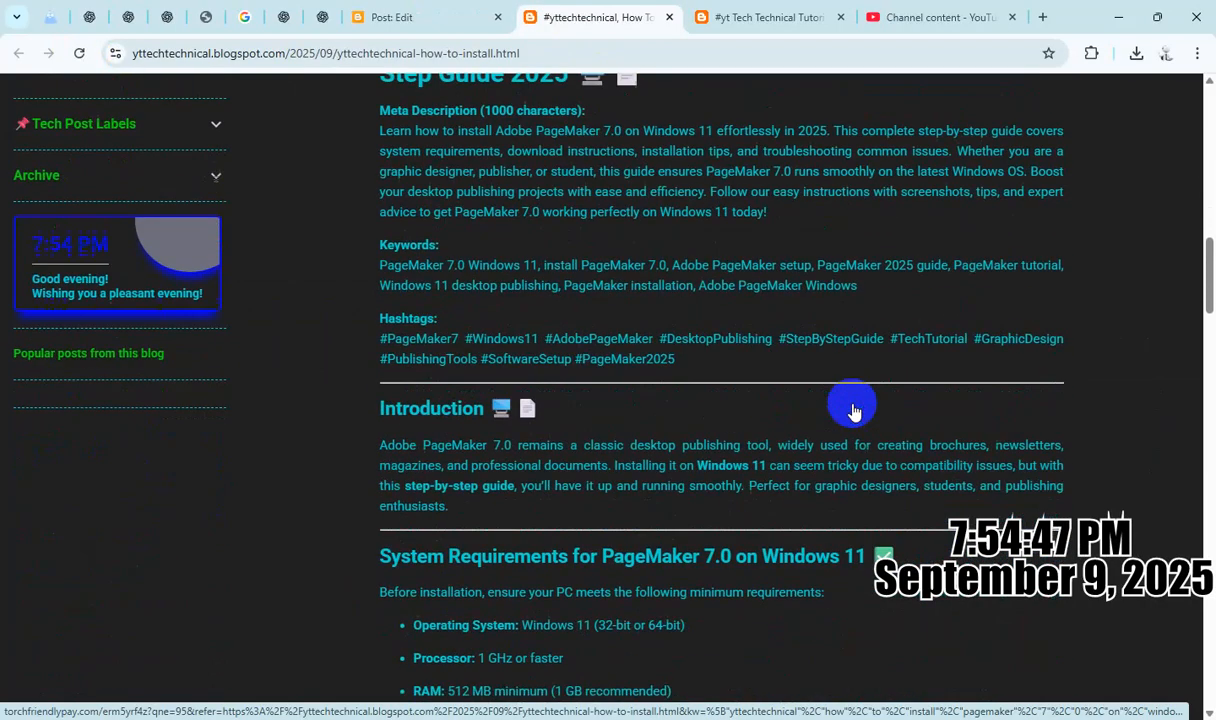
pyautogui.scroll(-8, 853, 410)
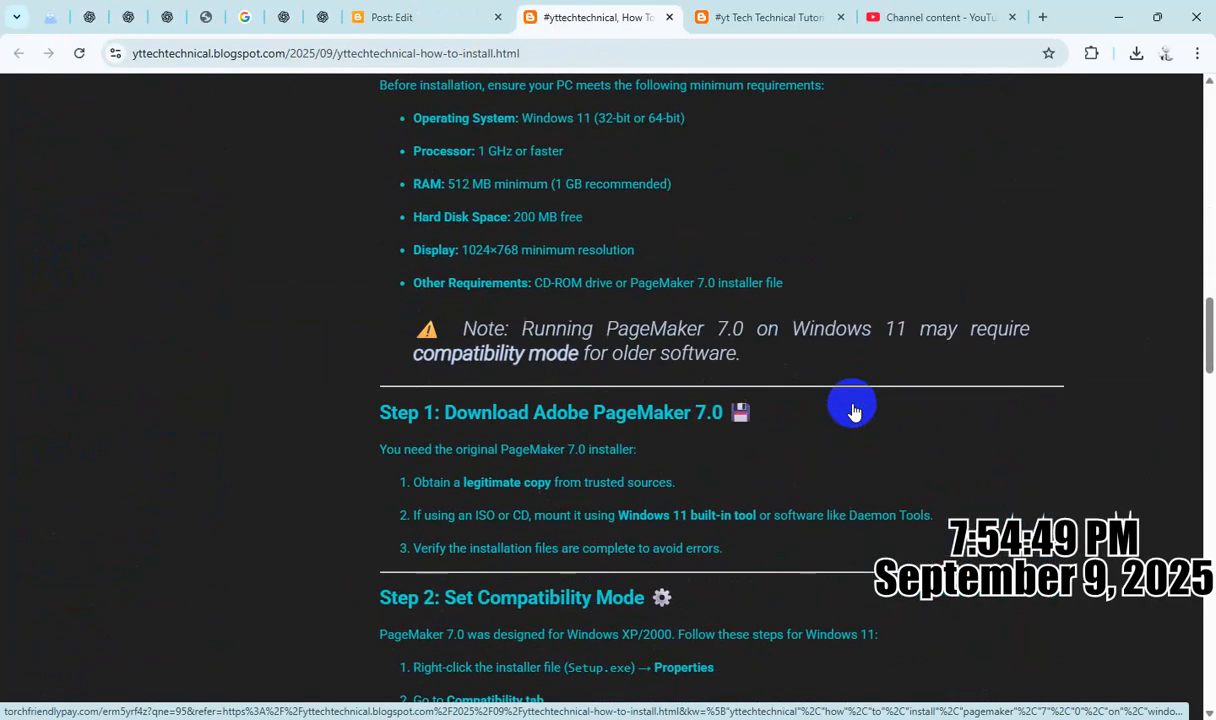
pyautogui.scroll(-19, 853, 410)
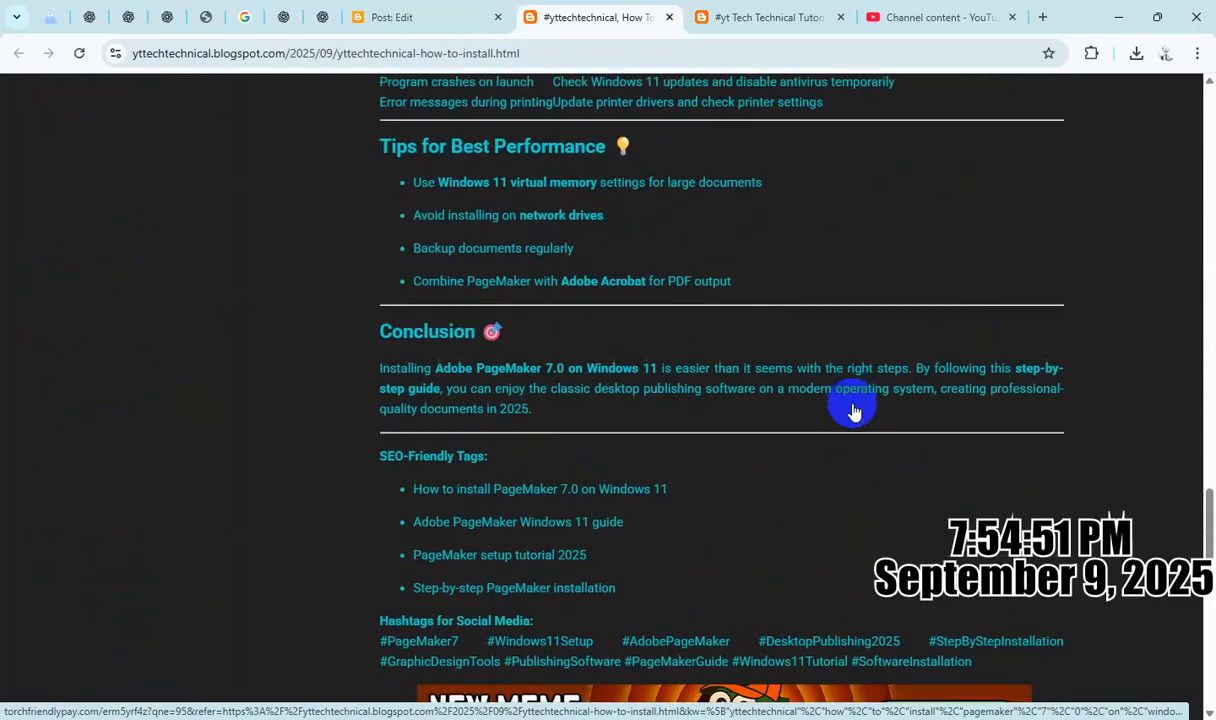
pyautogui.scroll(-3, 853, 410)
pyautogui.scroll(20, 853, 410)
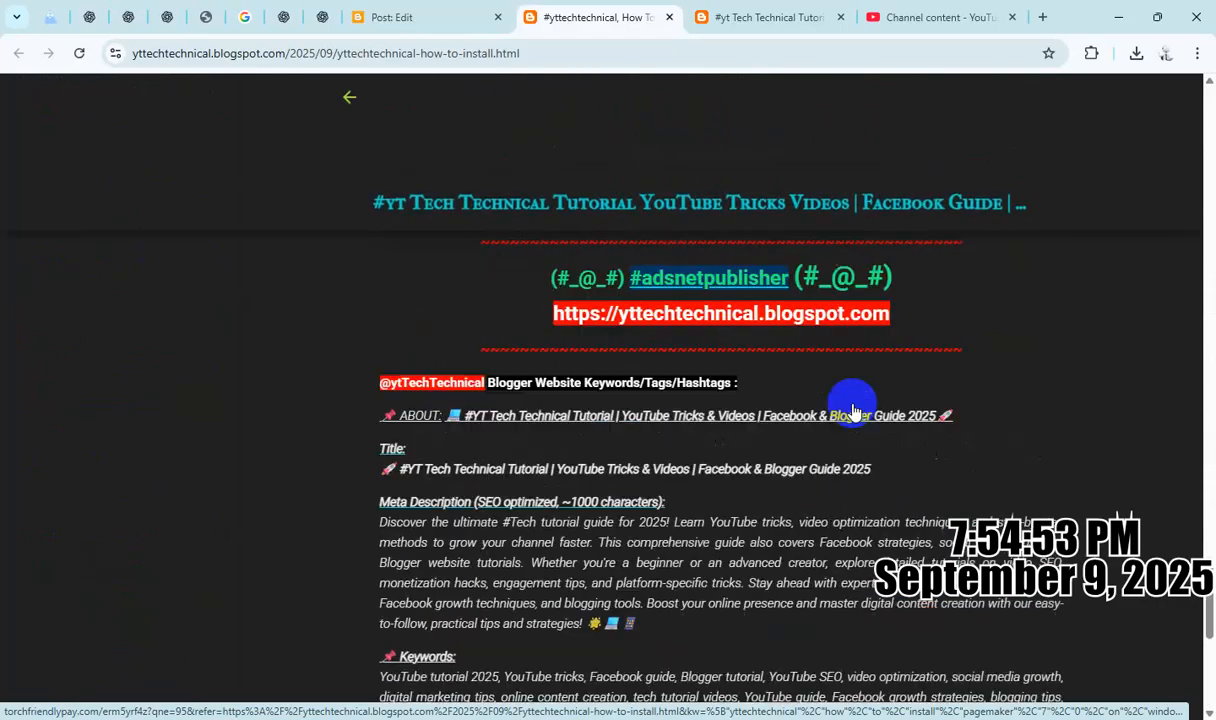
pyautogui.scroll(13, 853, 410)
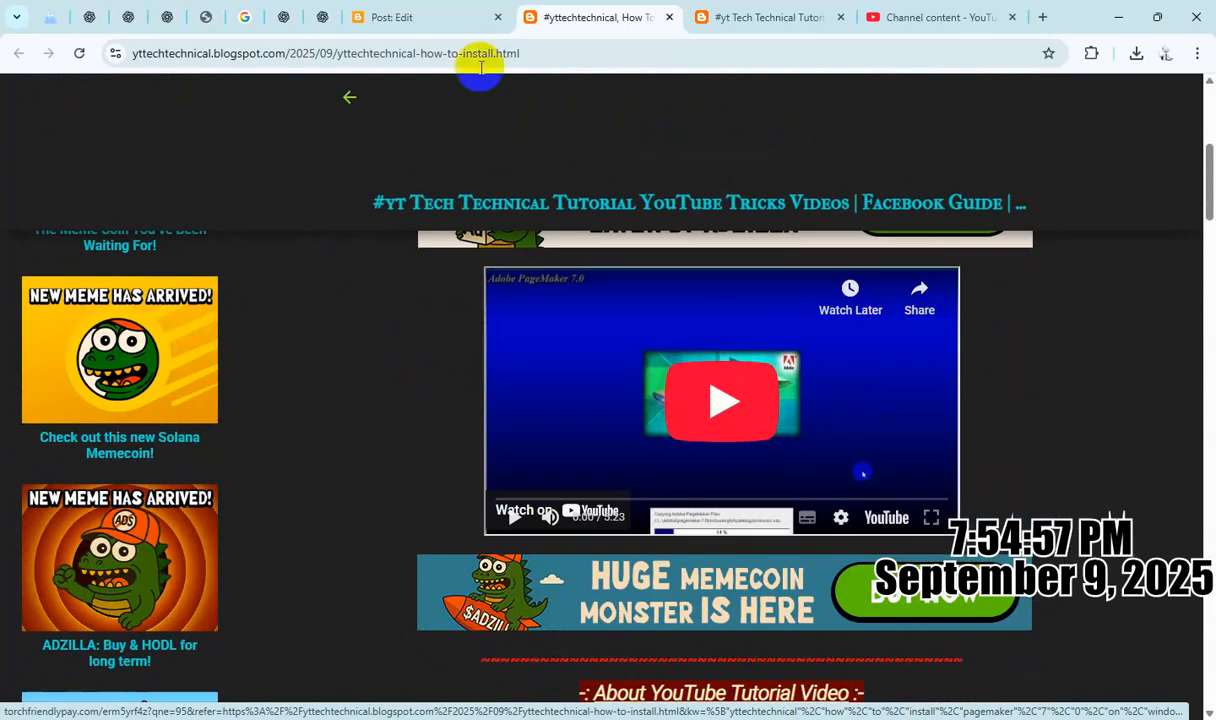
# Restyle the tutorial title line under "About YouTube Tutorial Video" in a larger handwriting-style font in the post editor and update the post
pyautogui.click(442, 20)
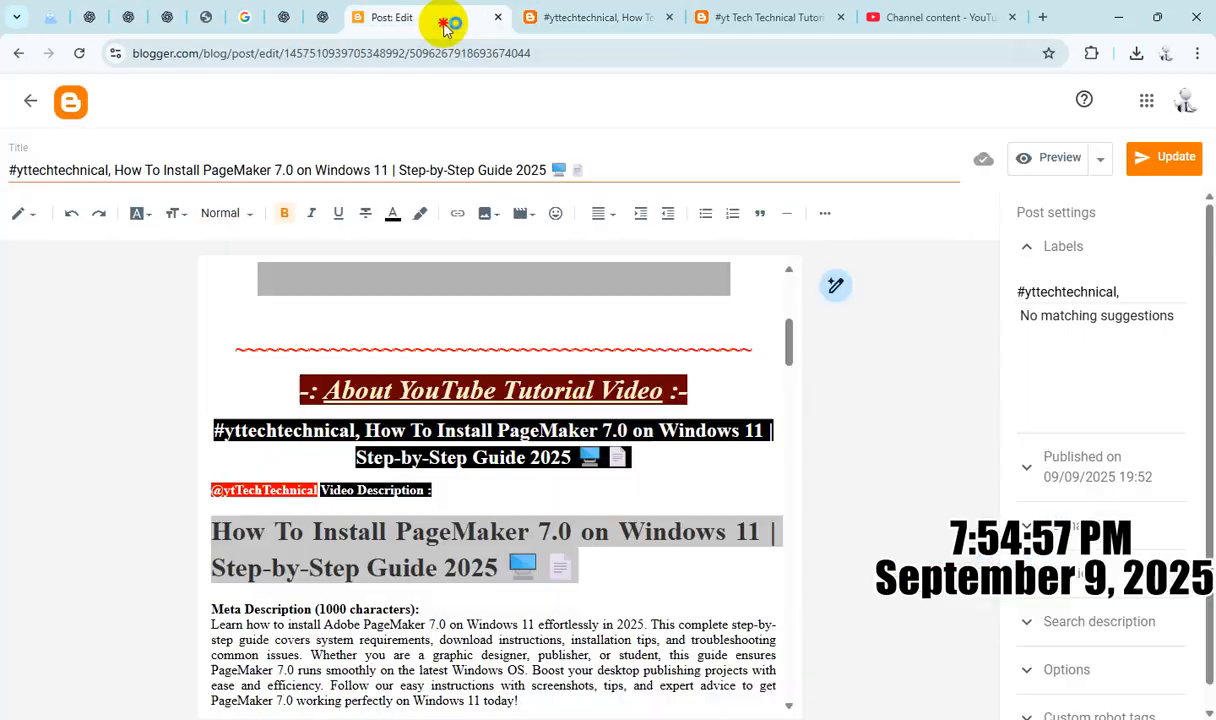
pyautogui.click(661, 475)
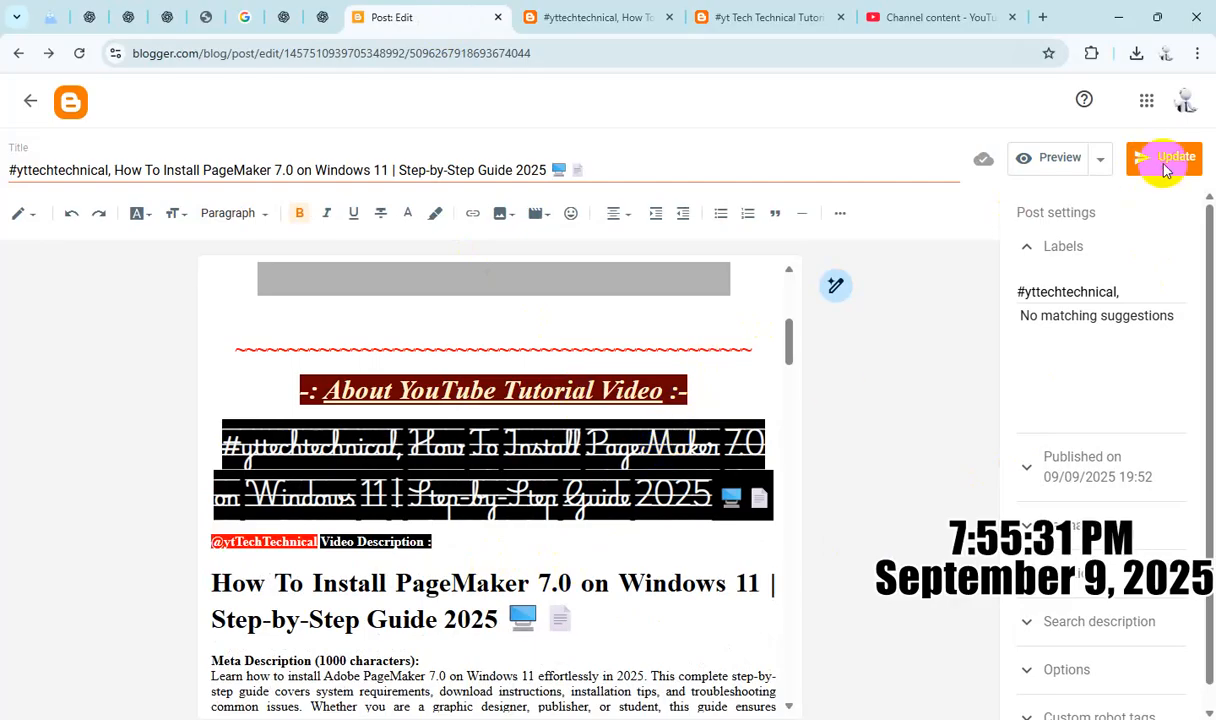
# Reload the published post and examine the tutorial title line's font, the full article and the closing website keywords section
pyautogui.click(565, 17)
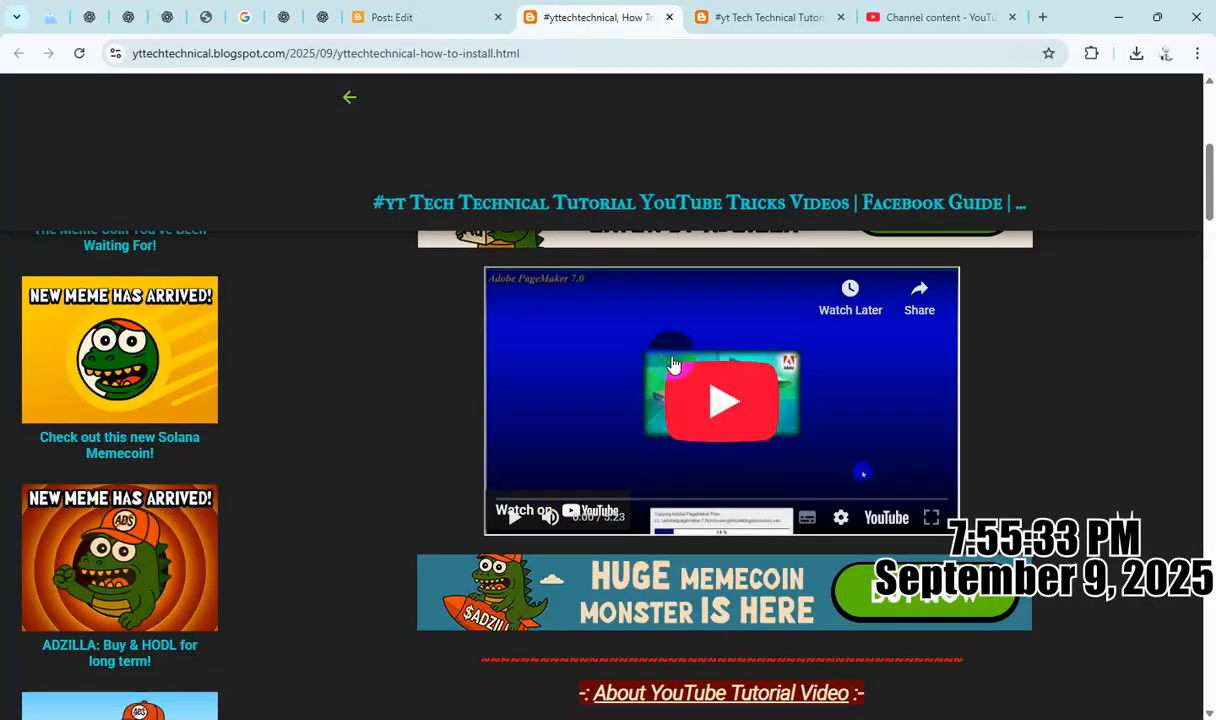
pyautogui.scroll(-7, 650, 410)
pyautogui.scroll(5, 630, 448)
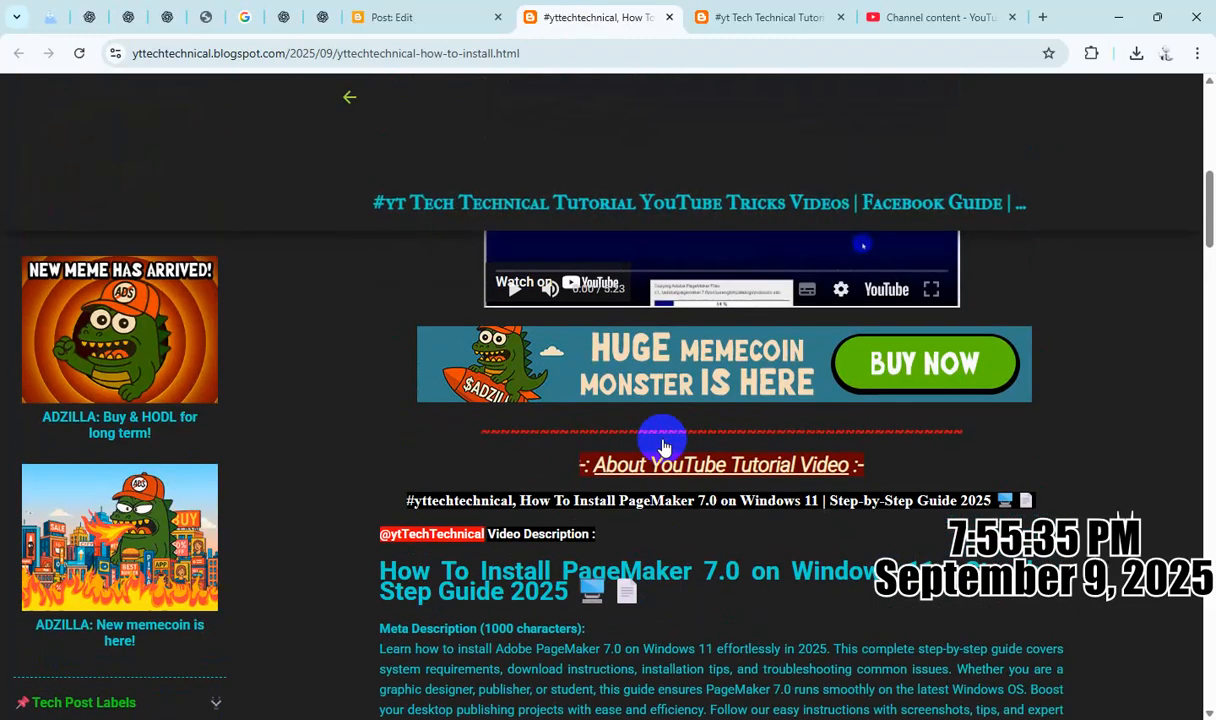
pyautogui.scroll(1, 663, 445)
pyautogui.scroll(-3, 663, 446)
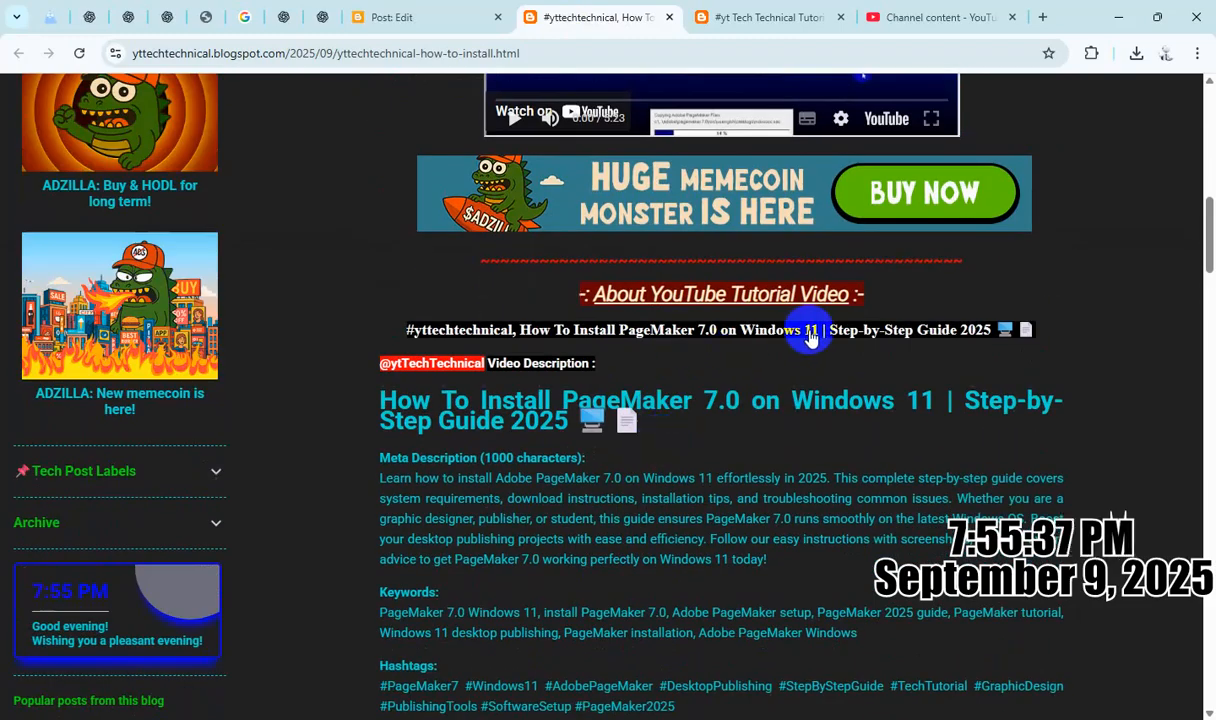
pyautogui.click(80, 54)
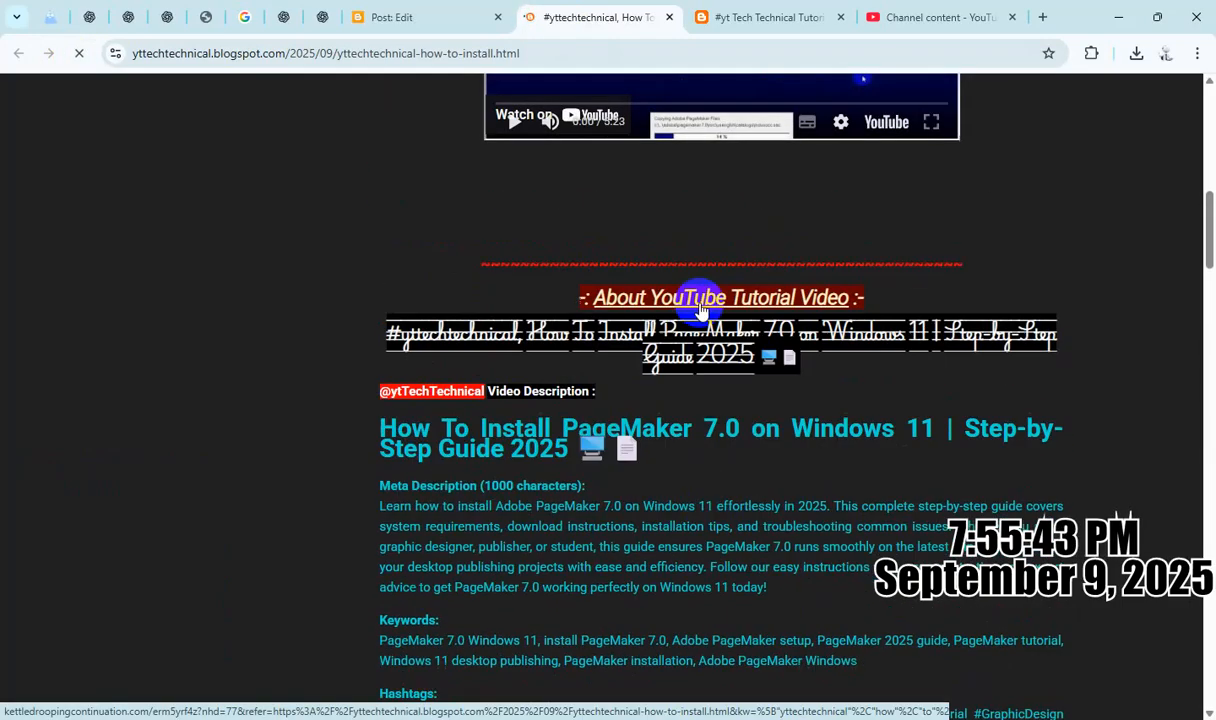
pyautogui.scroll(-20, 722, 428)
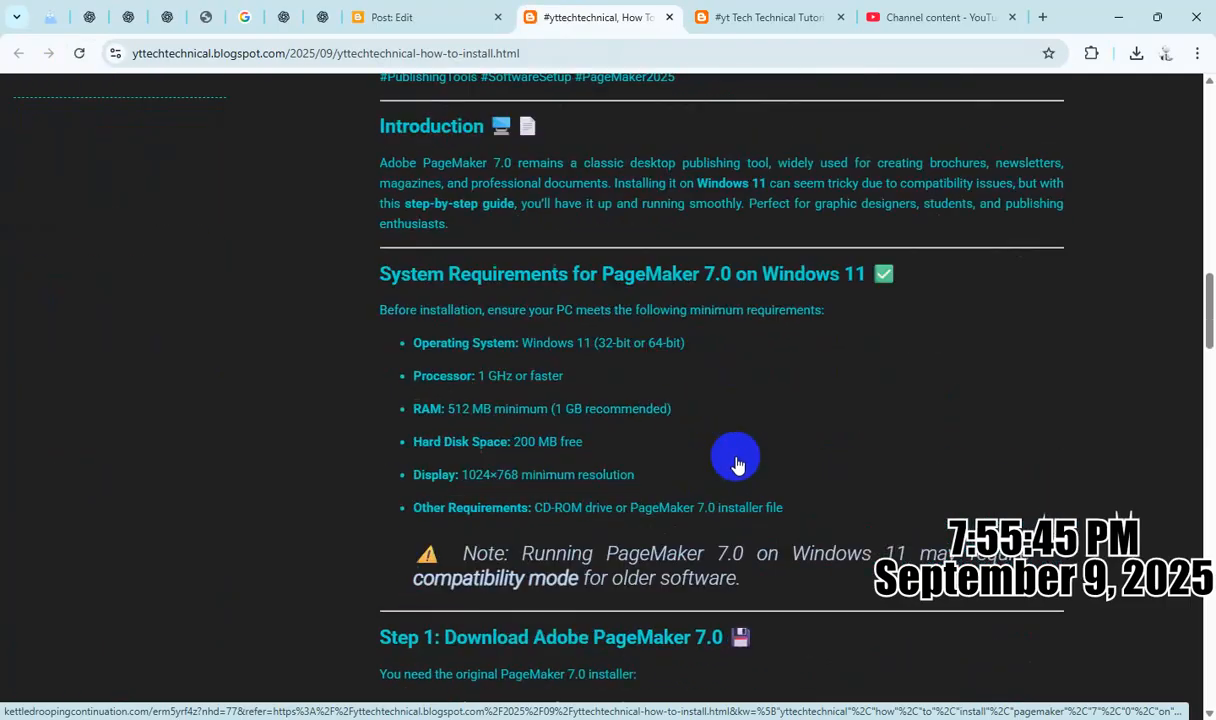
pyautogui.scroll(-10, 737, 465)
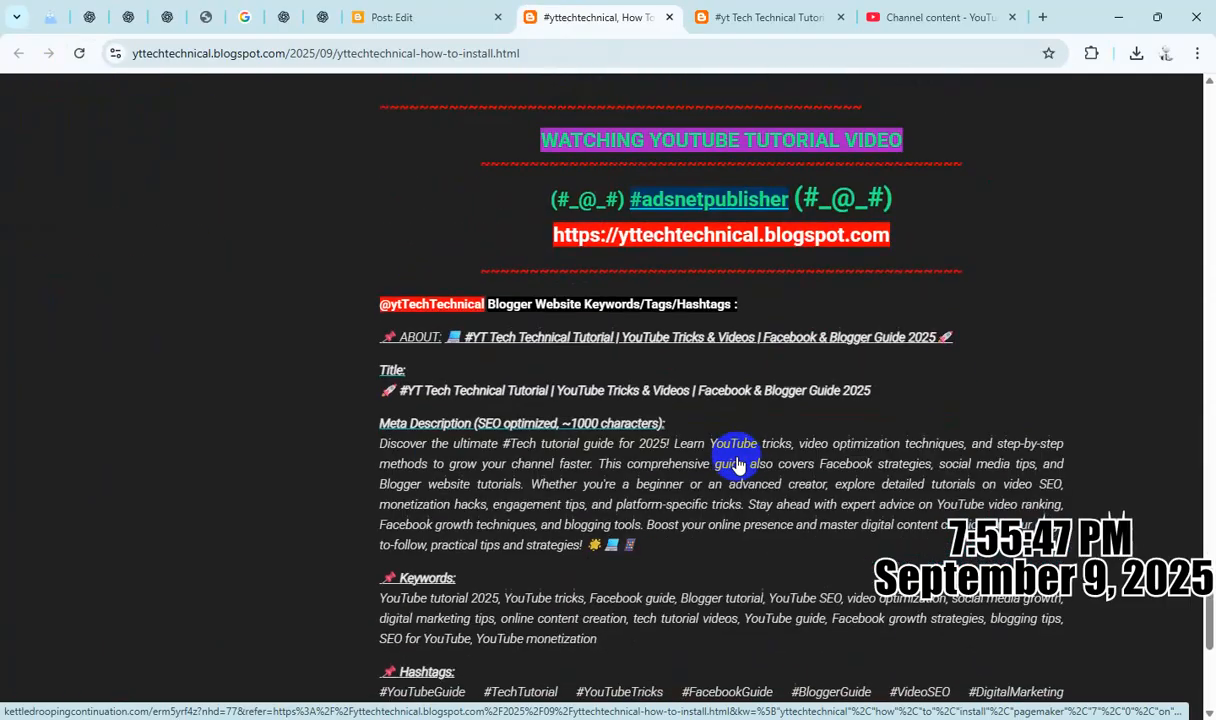
pyautogui.scroll(15, 737, 465)
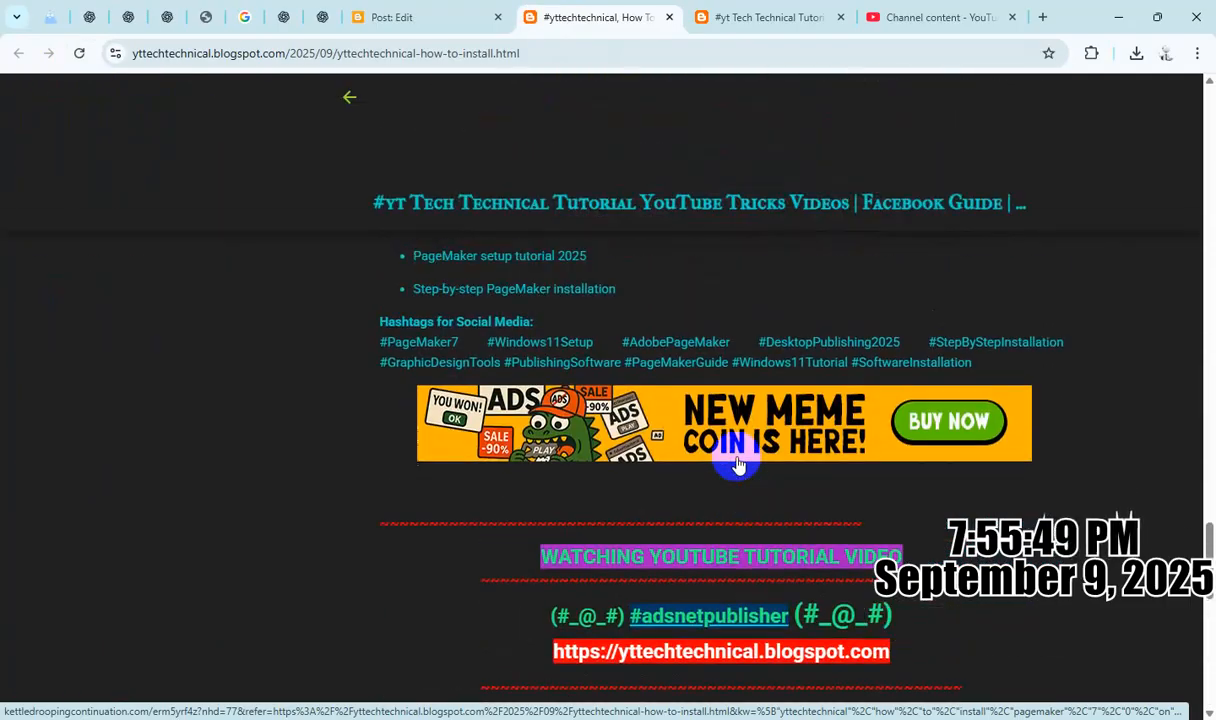
pyautogui.scroll(15, 737, 465)
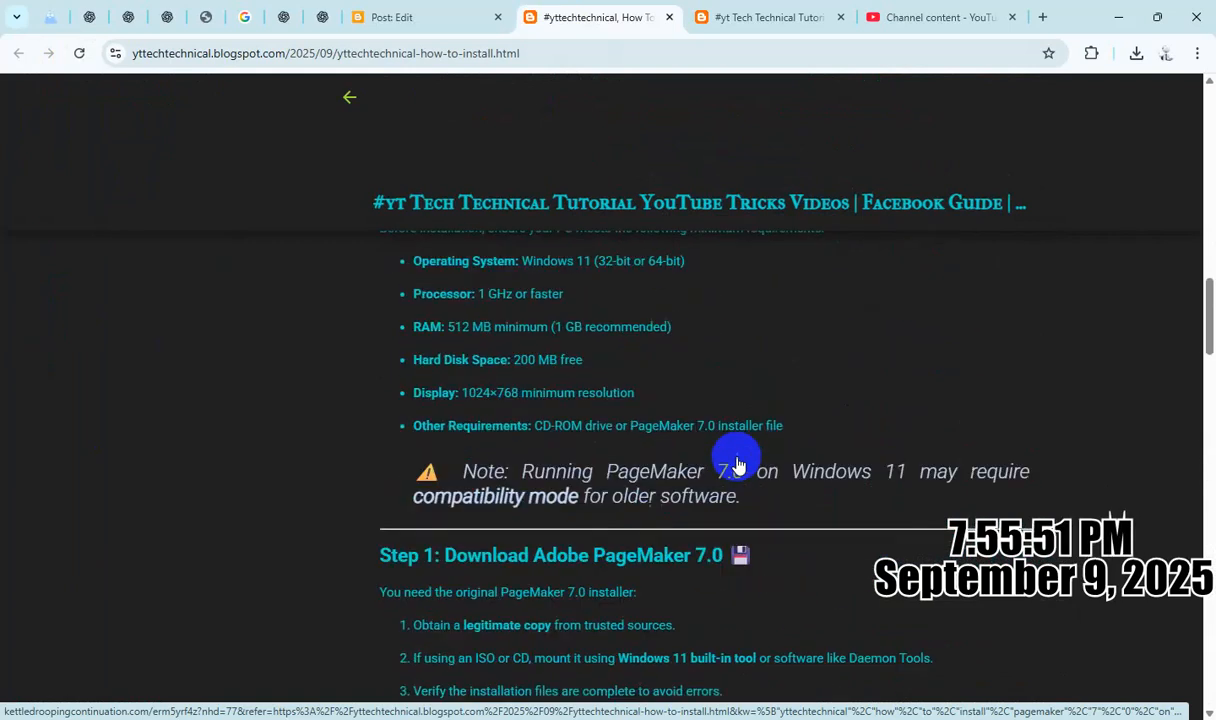
pyautogui.scroll(5, 737, 465)
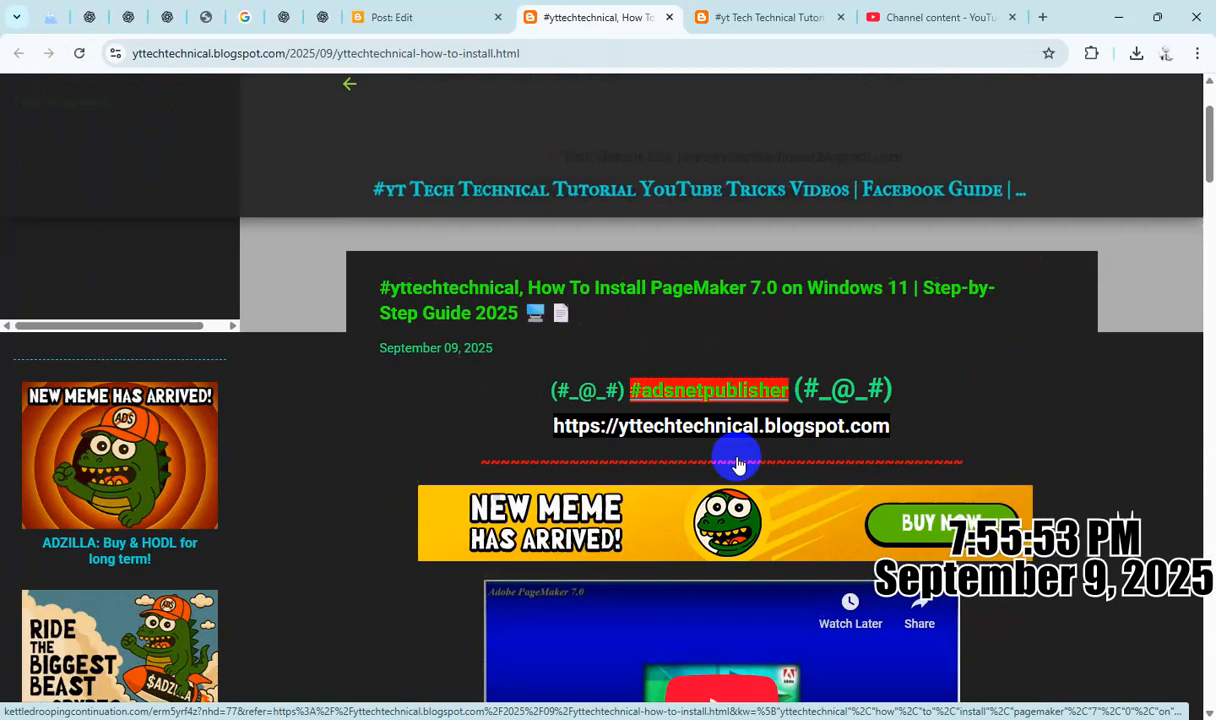